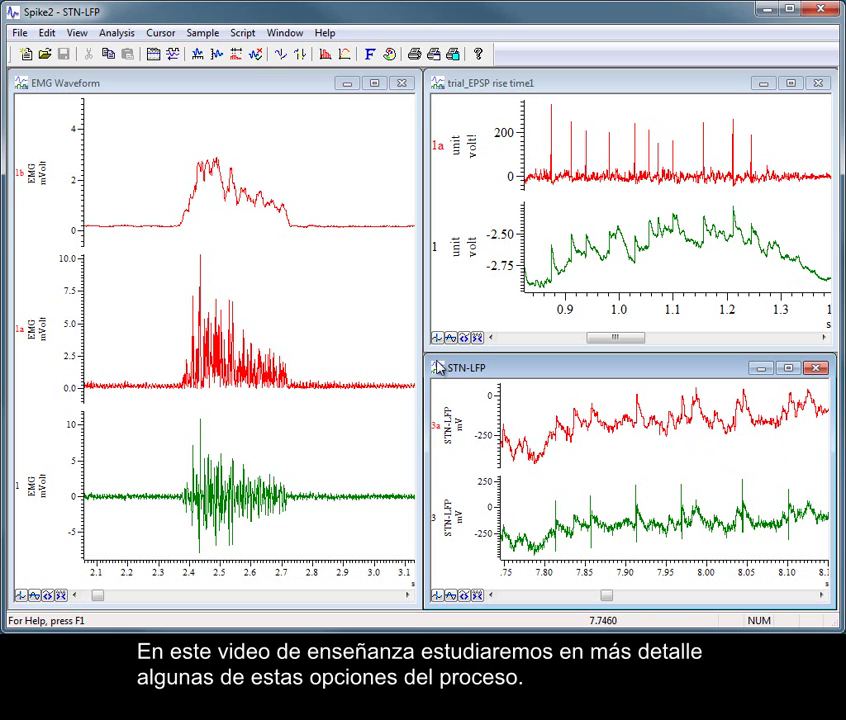
Maximize the EMG Waveform window and show only the raw data of channel 1
key("ctrl+F6")
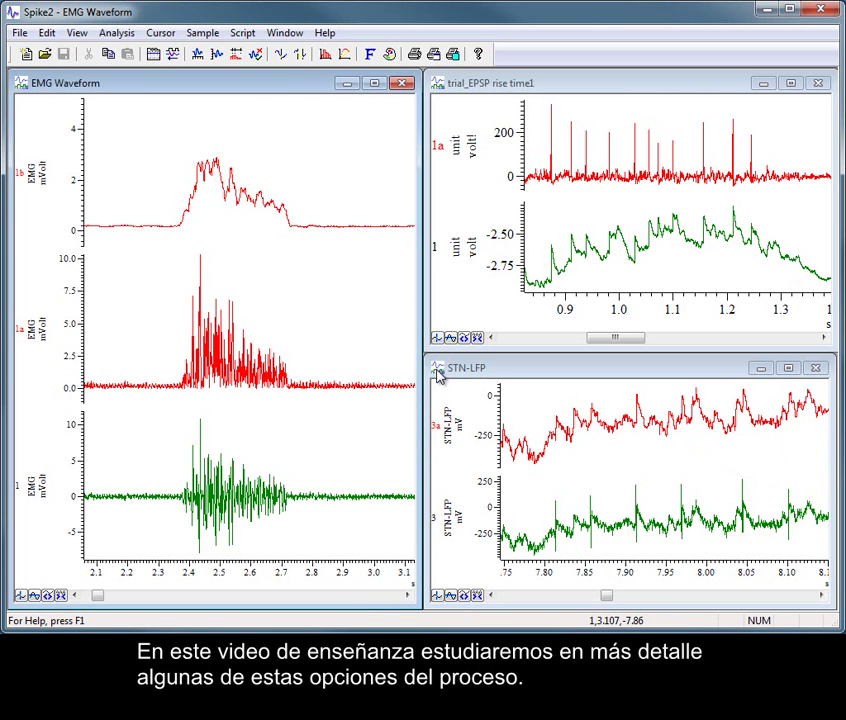
left_click(375, 84)
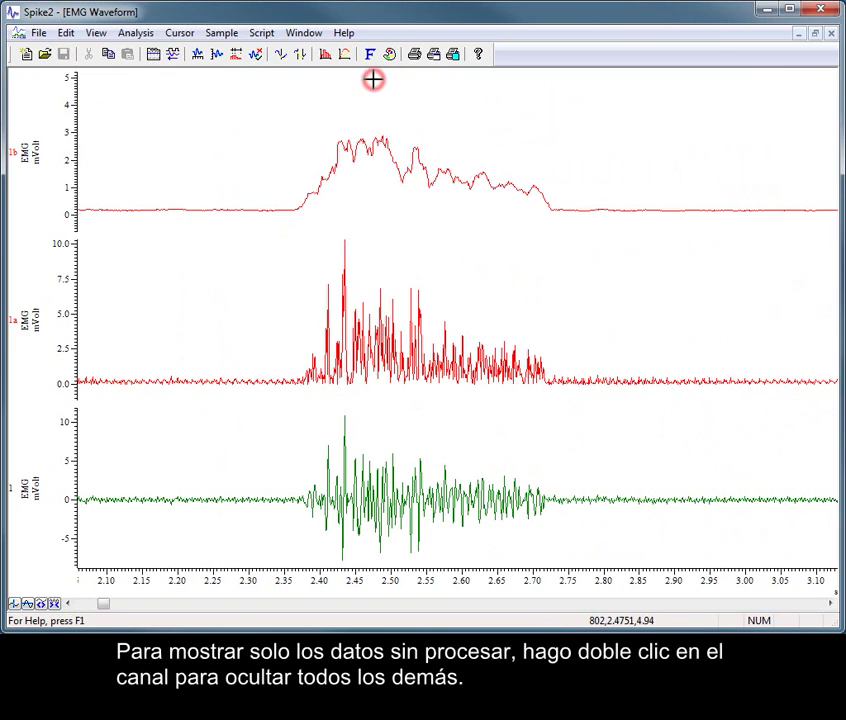
double_click(447, 485)
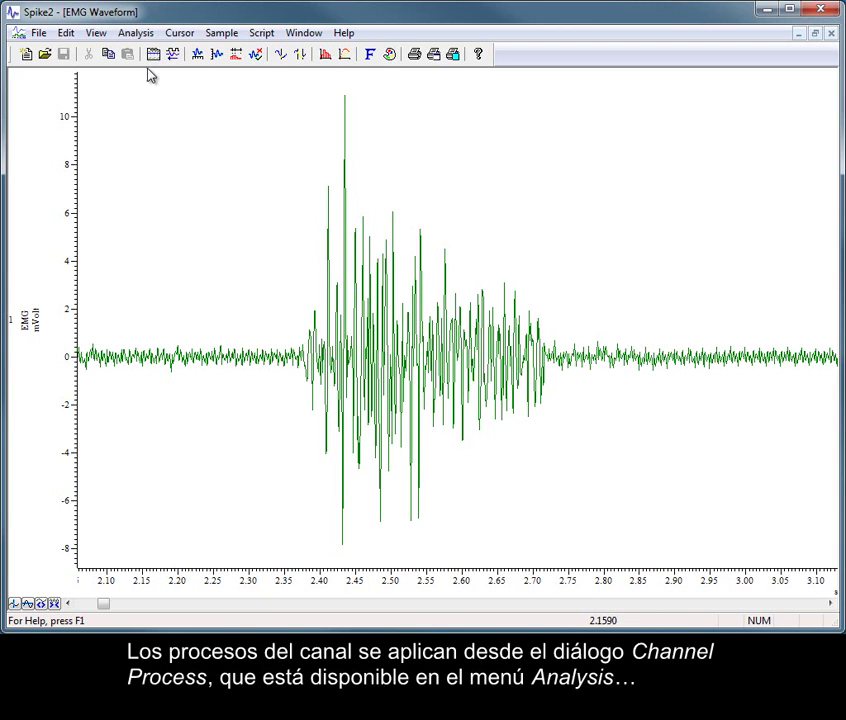
left_click(133, 38)
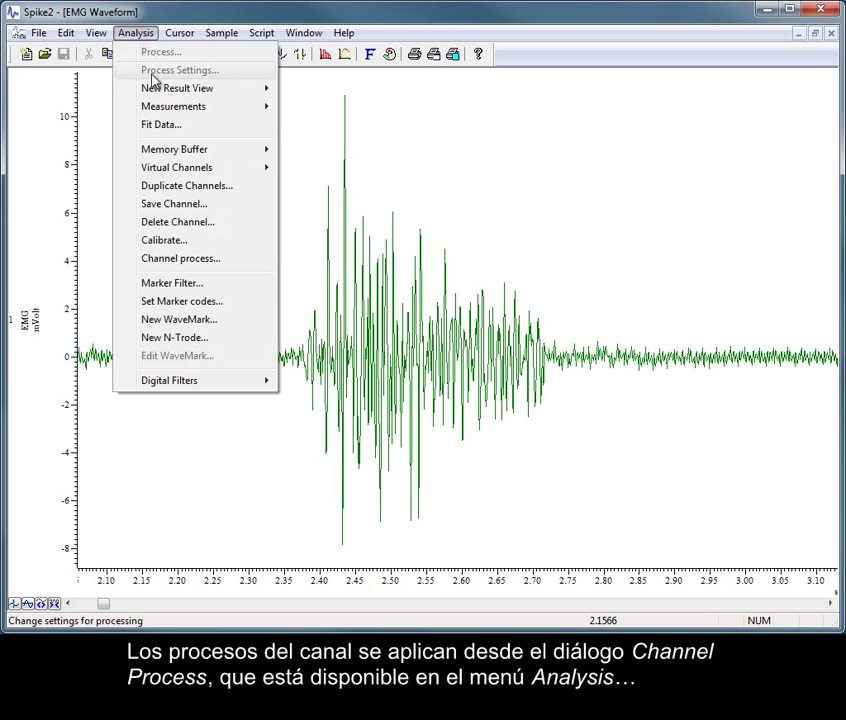
left_click(234, 261)
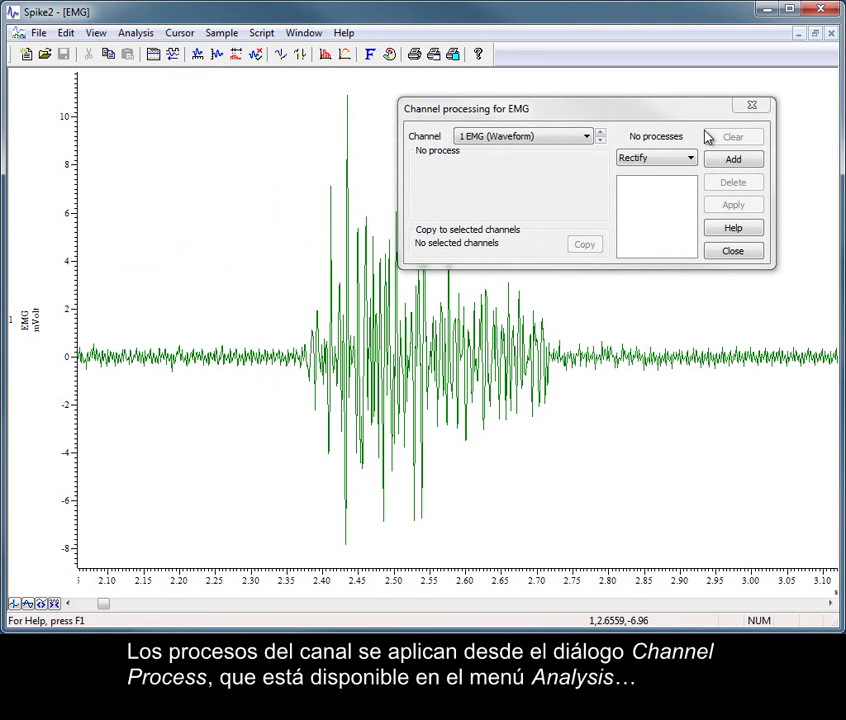
left_click(731, 253)
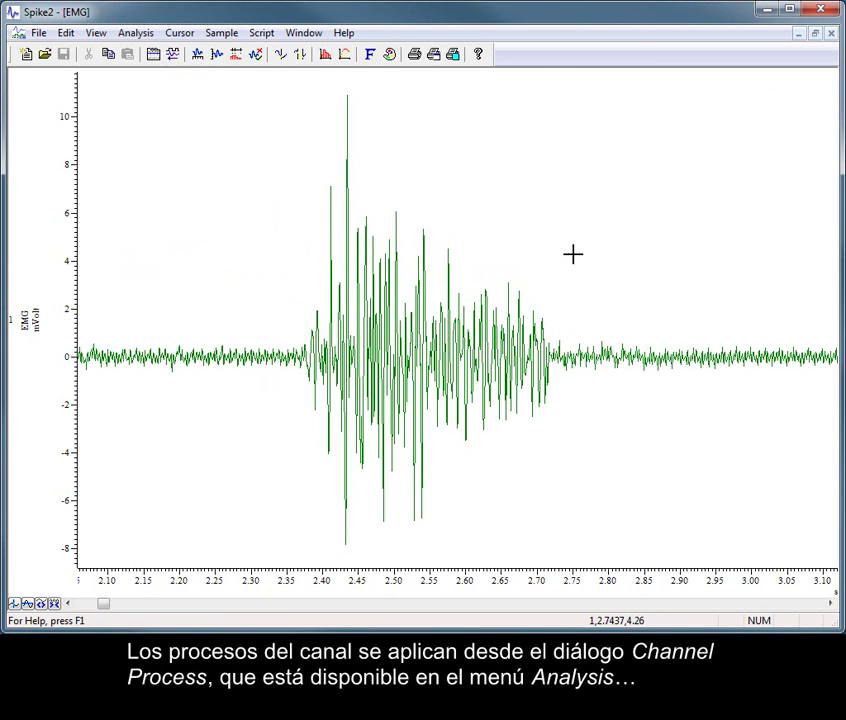
Open the channel process settings for the raw EMG trace, keeping channel 1 EMG (Waveform) as the target
right_click(462, 254)
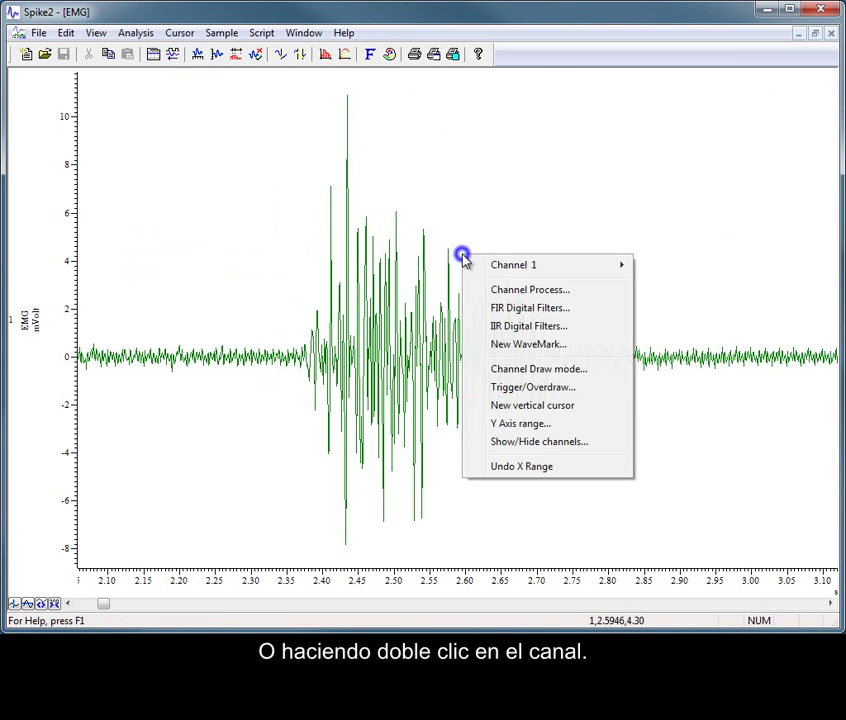
left_click(522, 290)
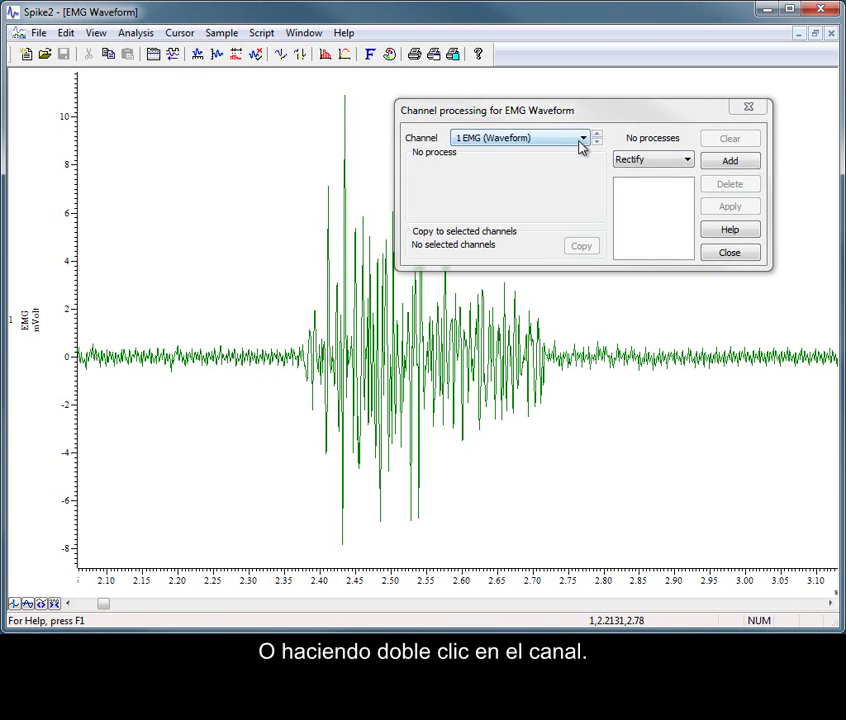
left_click(582, 138)
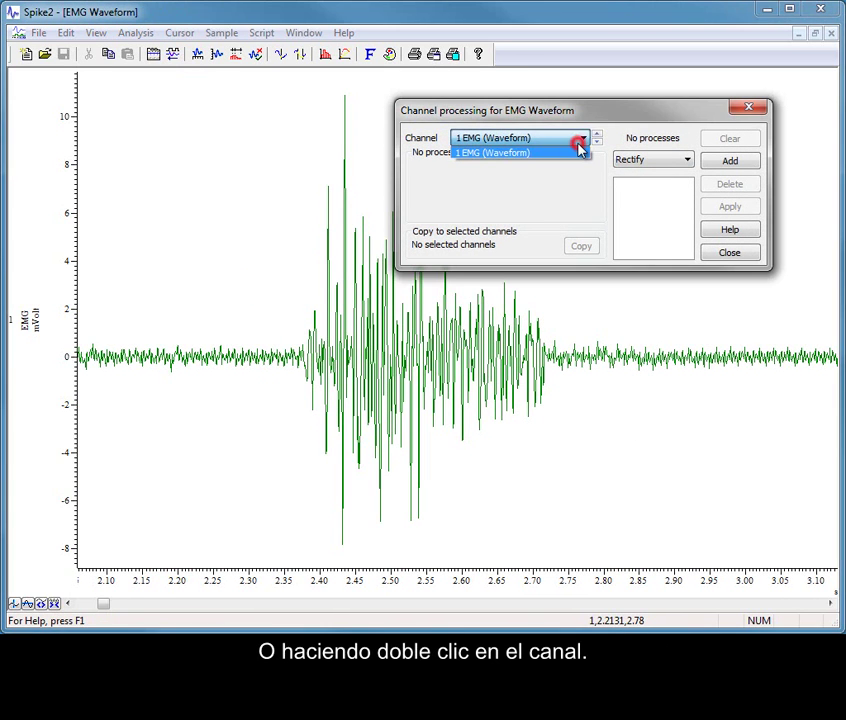
left_click(652, 130)
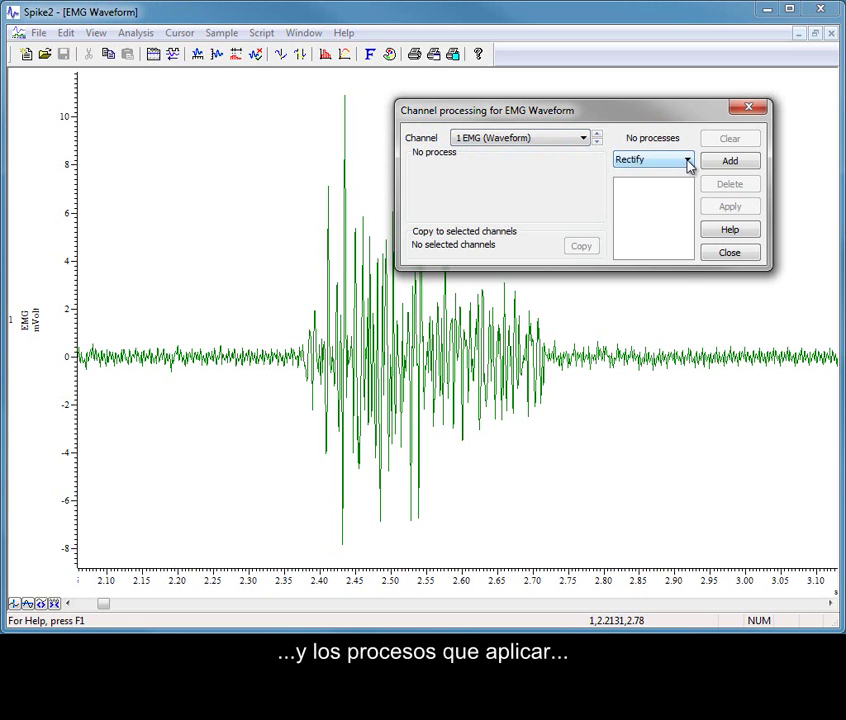
Add a Rectify process to channel 1 EMG (Waveform)
left_click(688, 162)
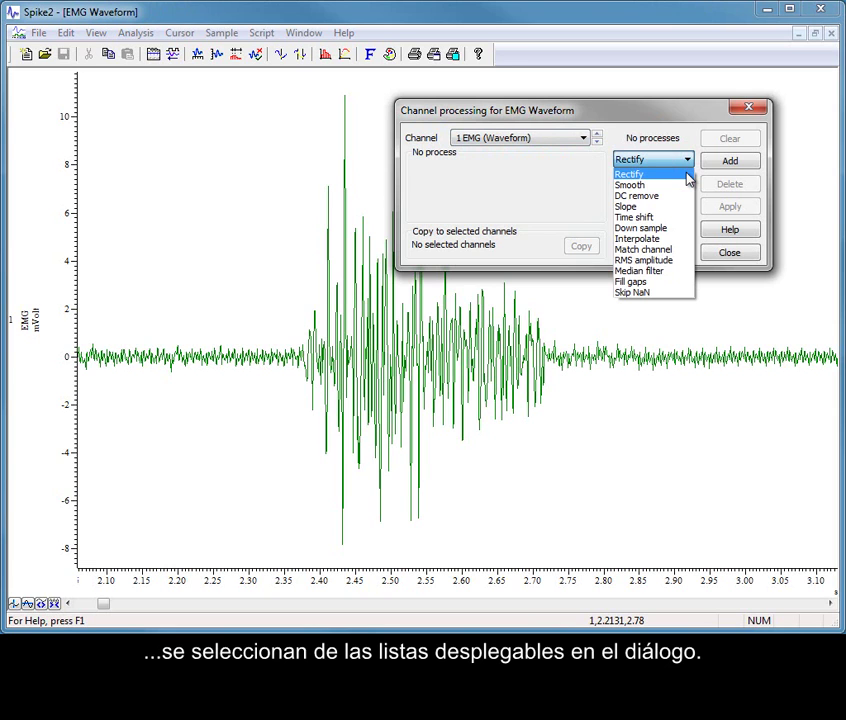
left_click(685, 174)
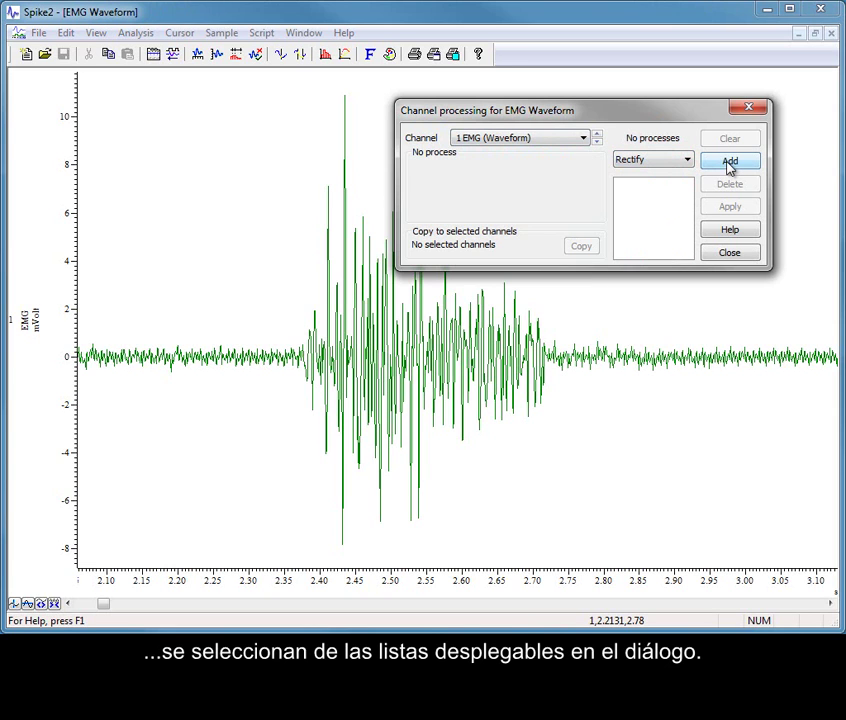
left_click(729, 164)
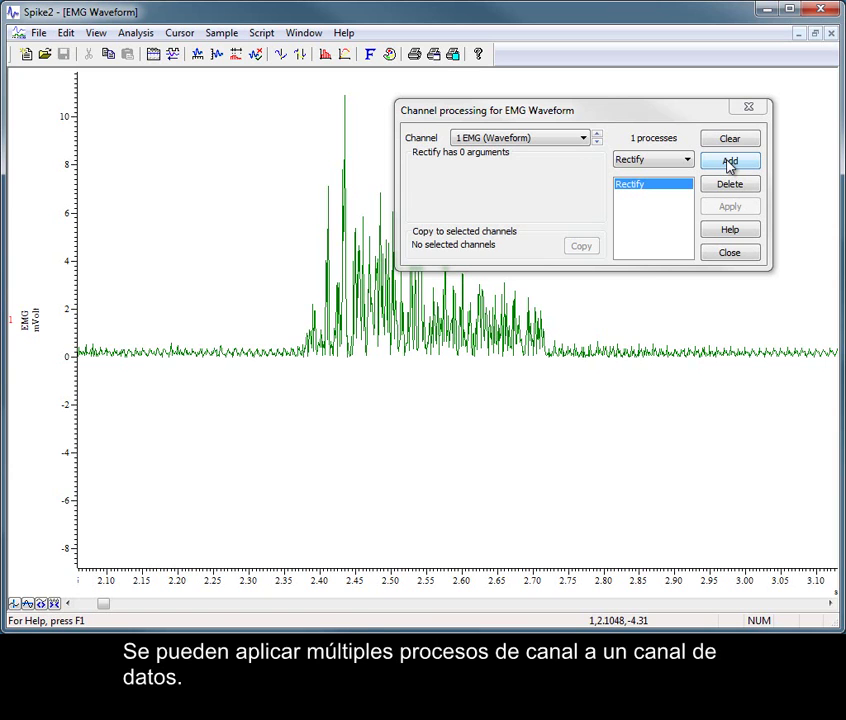
Add a Smooth process after Rectify on the EMG channel and review both entries in the process list
left_click(688, 161)
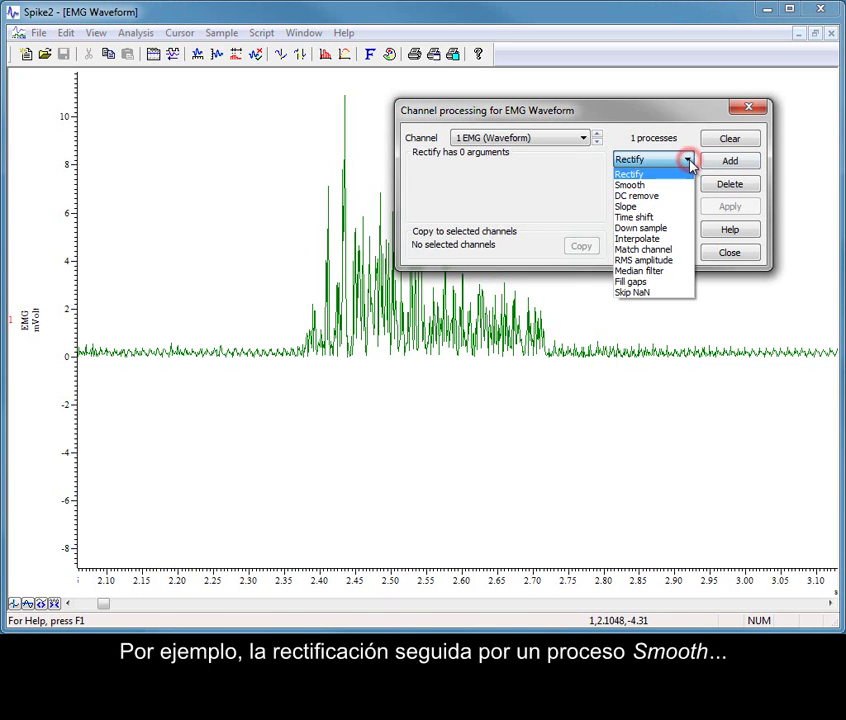
left_click(684, 186)
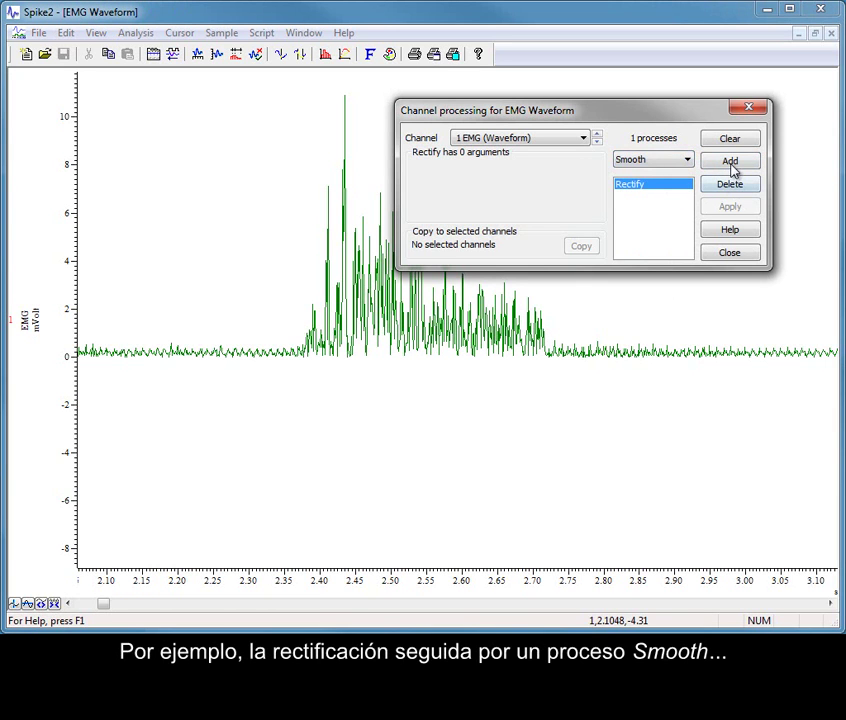
left_click(732, 164)
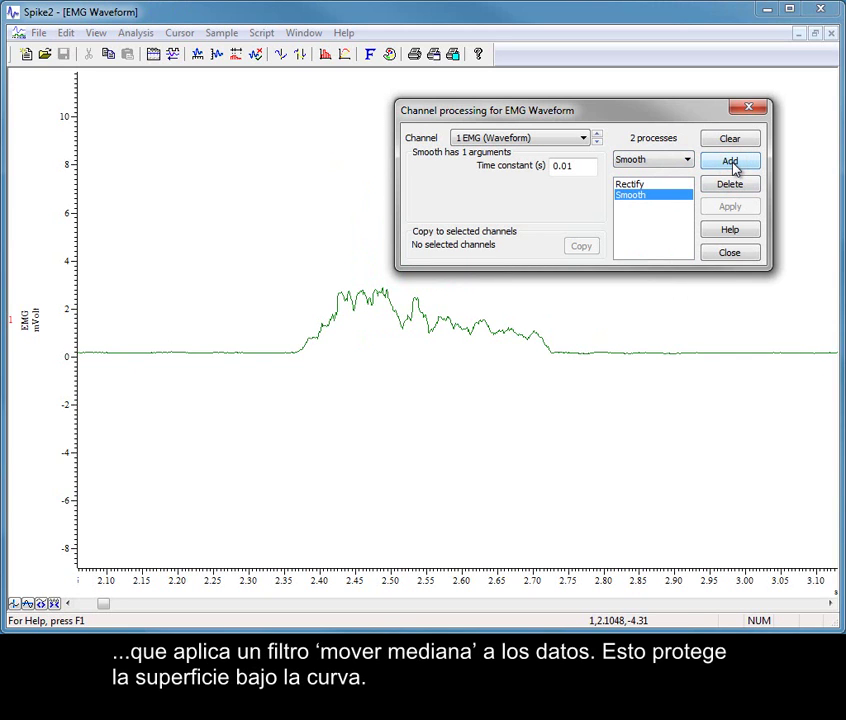
left_click(675, 186)
left_click(676, 196)
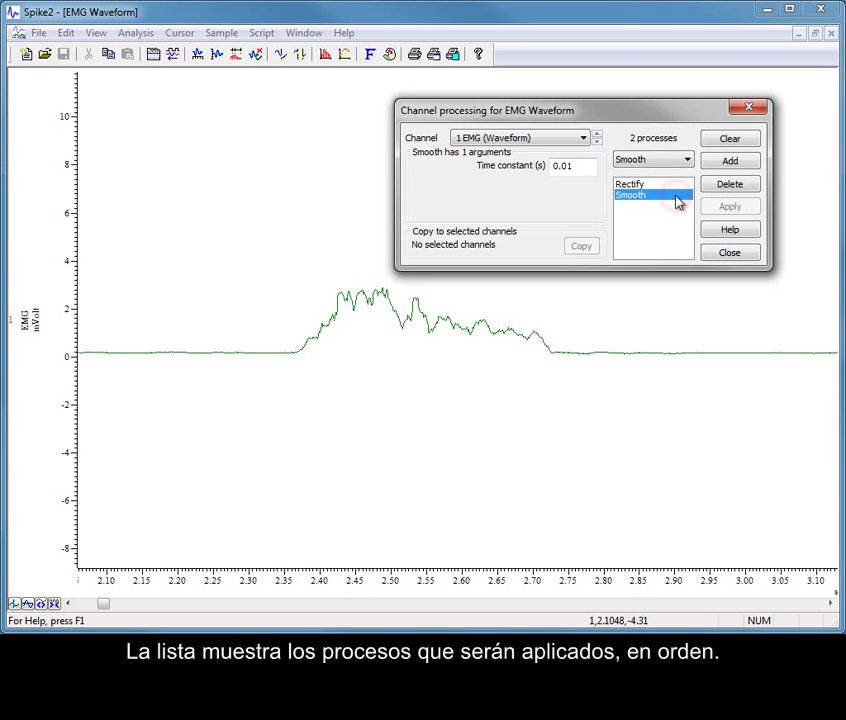
Set the Smooth process's time constant to 0.001 s and apply it to the EMG channel
left_click(567, 166)
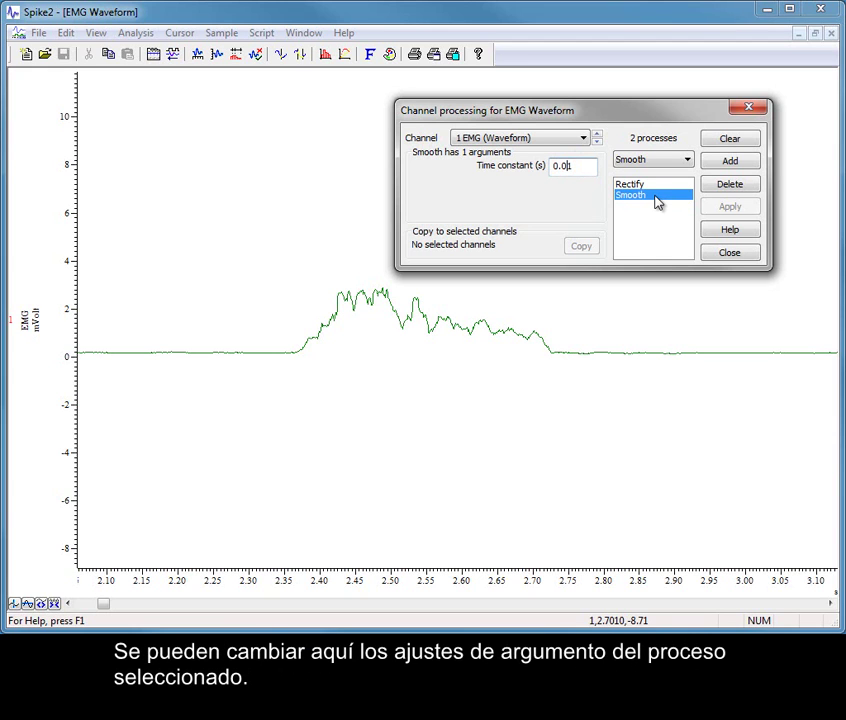
type("0")
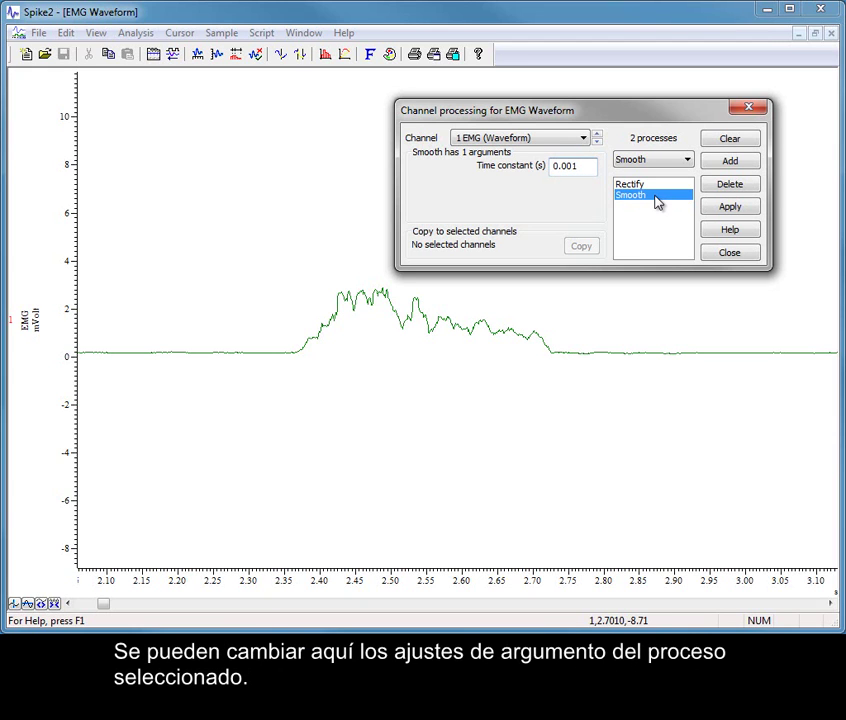
left_click(743, 209)
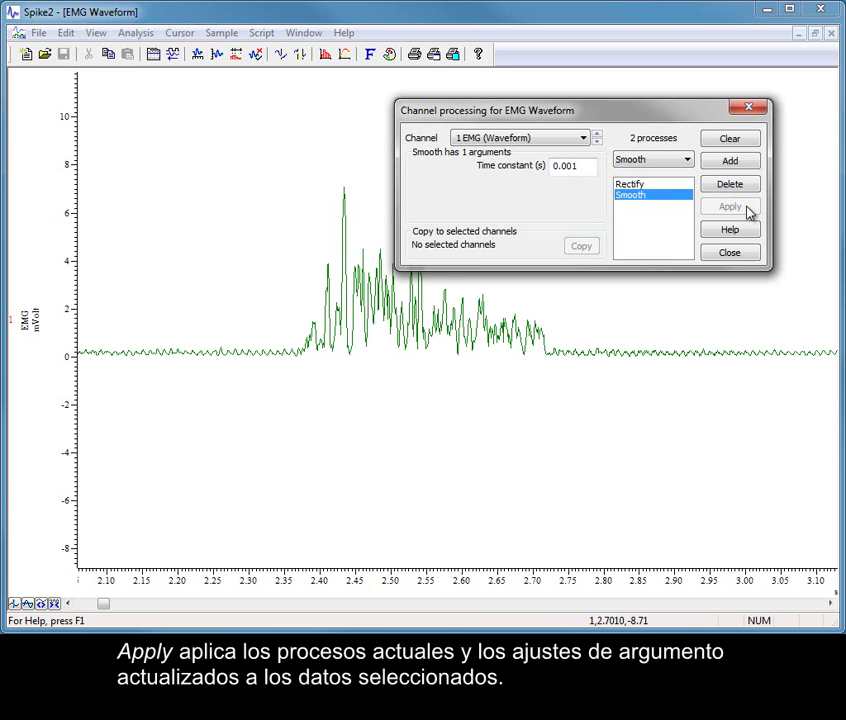
Set the Smooth process's time constant to 0.01 s and apply it to the EMG channel
left_click(569, 167)
key("BackSpace")
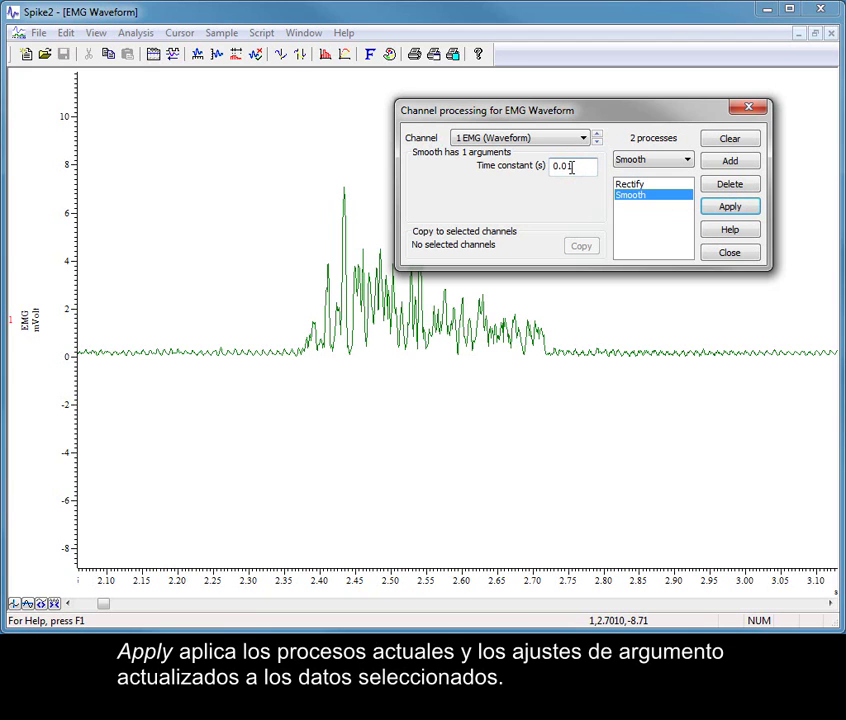
left_click(745, 208)
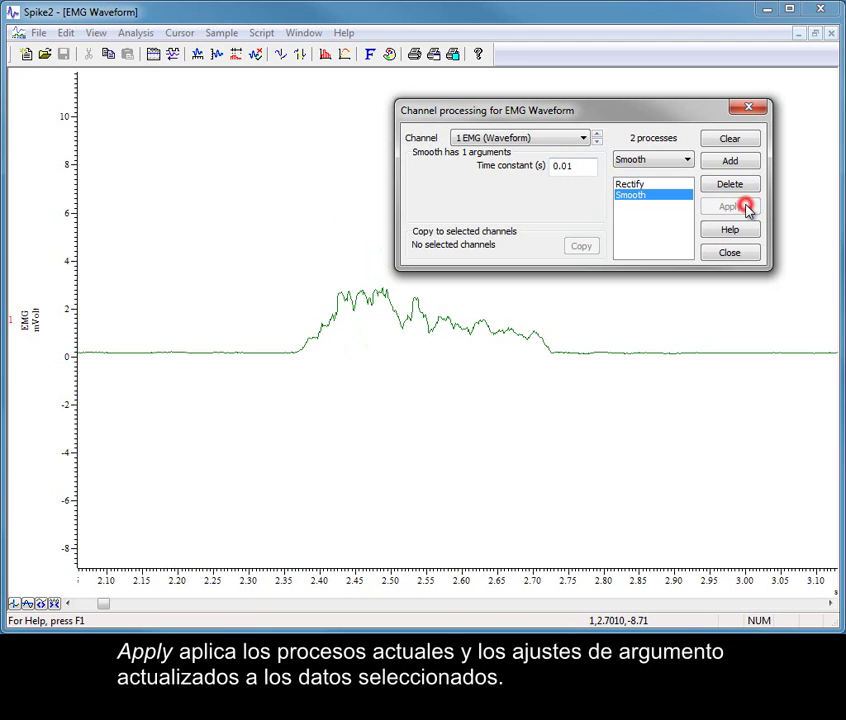
Delete the Smooth process and clear all remaining processes from the EMG channel
left_click(751, 187)
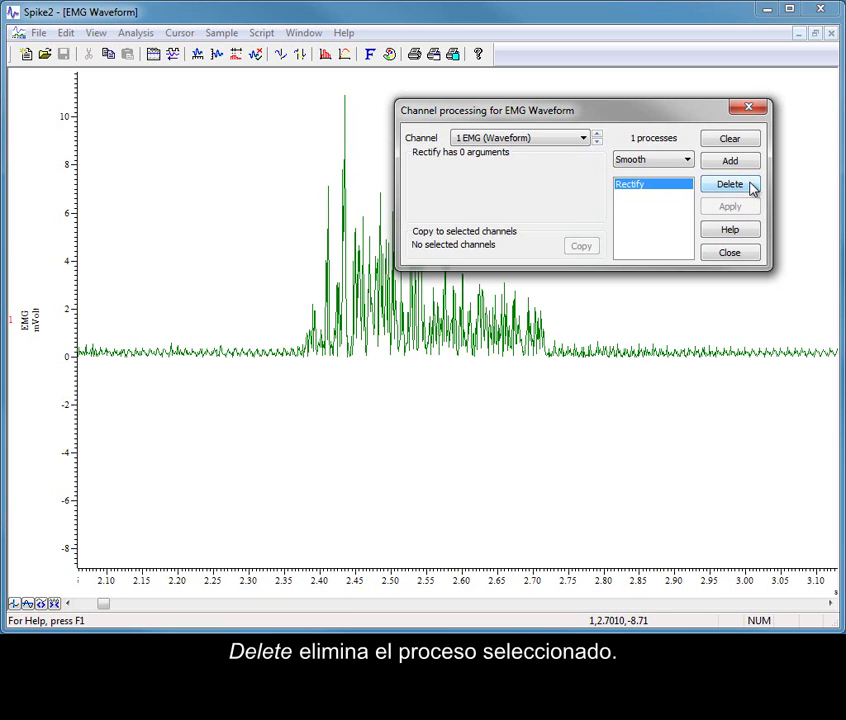
left_click(731, 139)
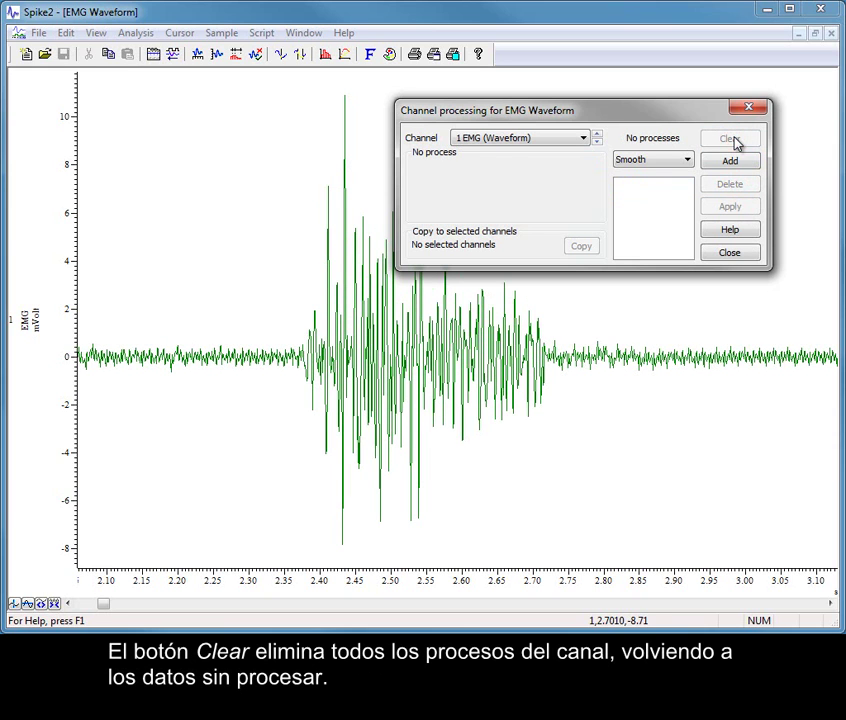
Add a Rectify process followed by a Smooth process with a 0.01 s time constant to channel 1
left_click(686, 160)
left_click(686, 175)
left_click(710, 160)
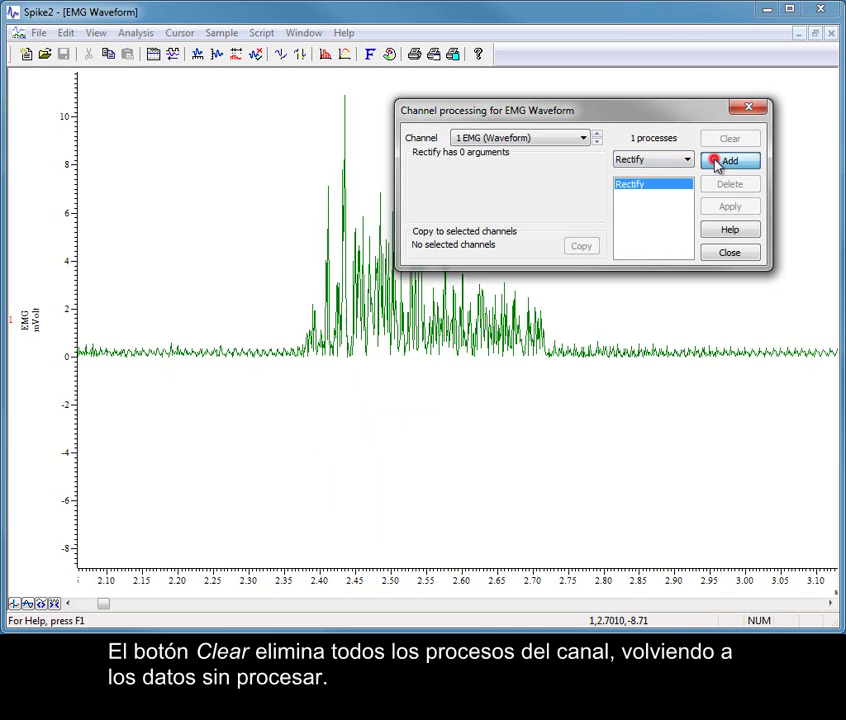
left_click(689, 161)
left_click(686, 185)
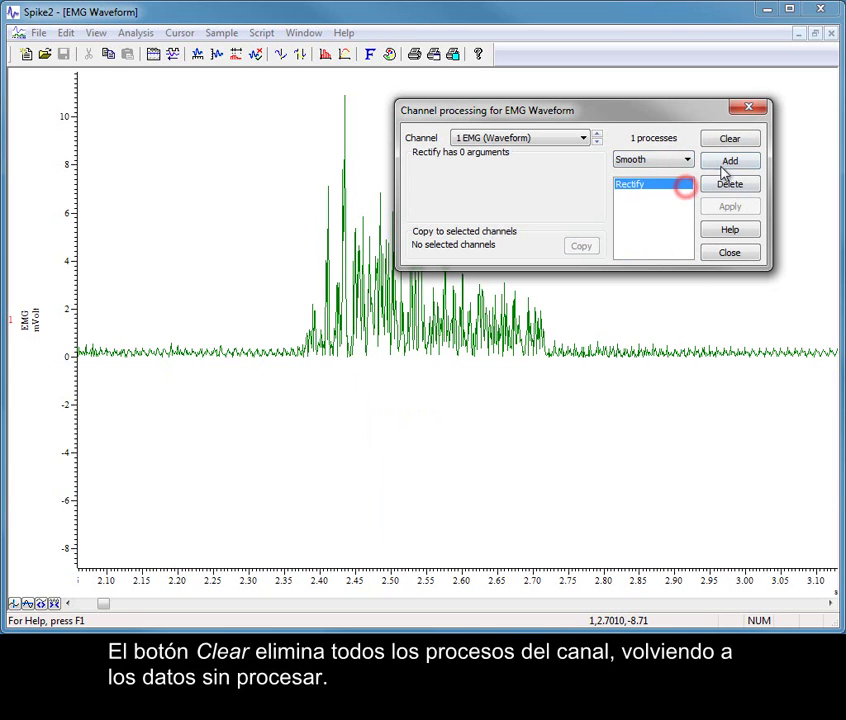
left_click(730, 163)
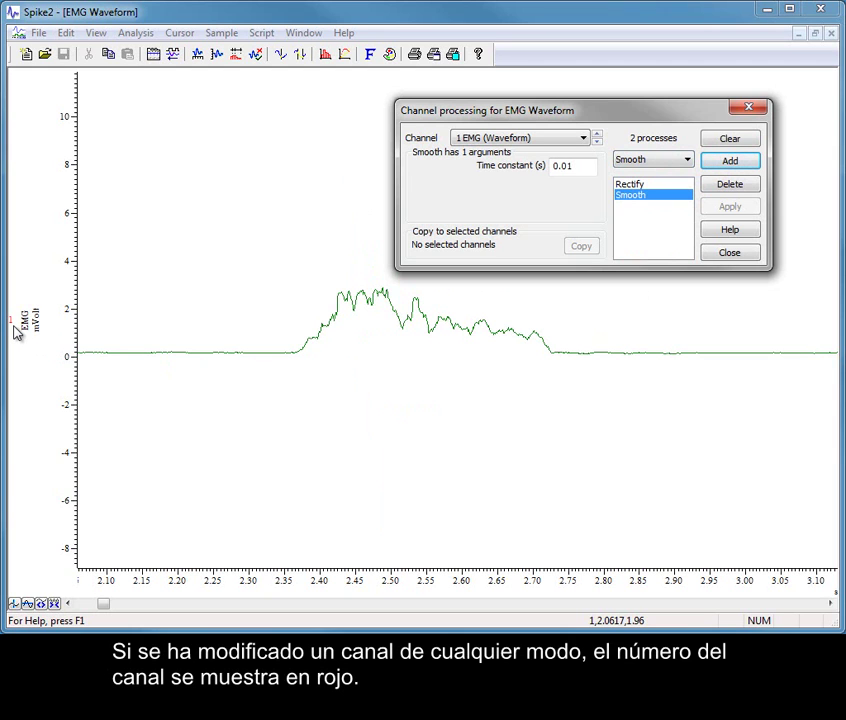
Duplicate channel 1 EMG (Waveform) to show an unprocessed copy alongside the processed trace
left_click(22, 590)
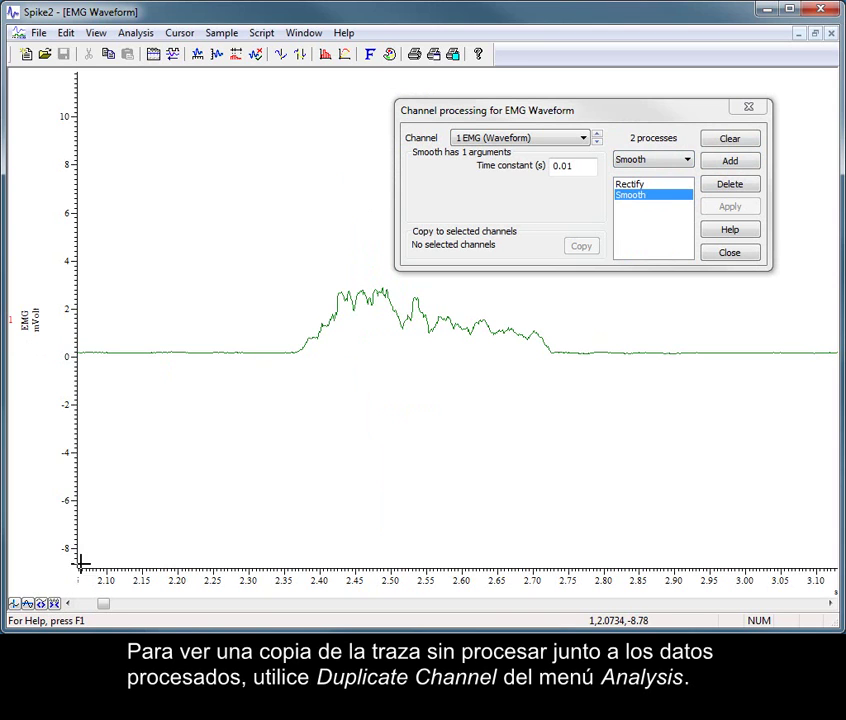
left_click(140, 32)
left_click(200, 186)
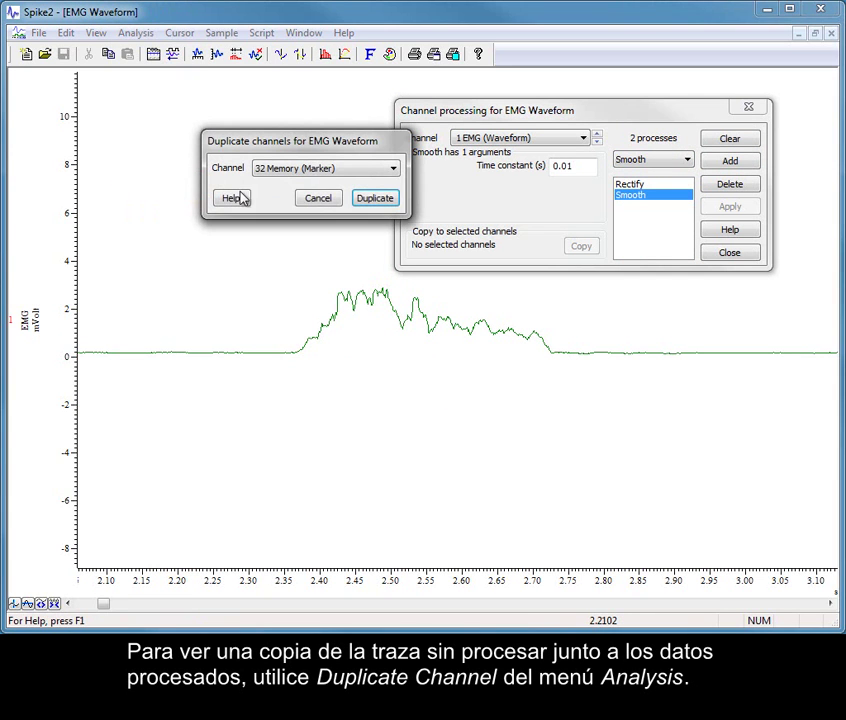
left_click(366, 174)
left_click(363, 196)
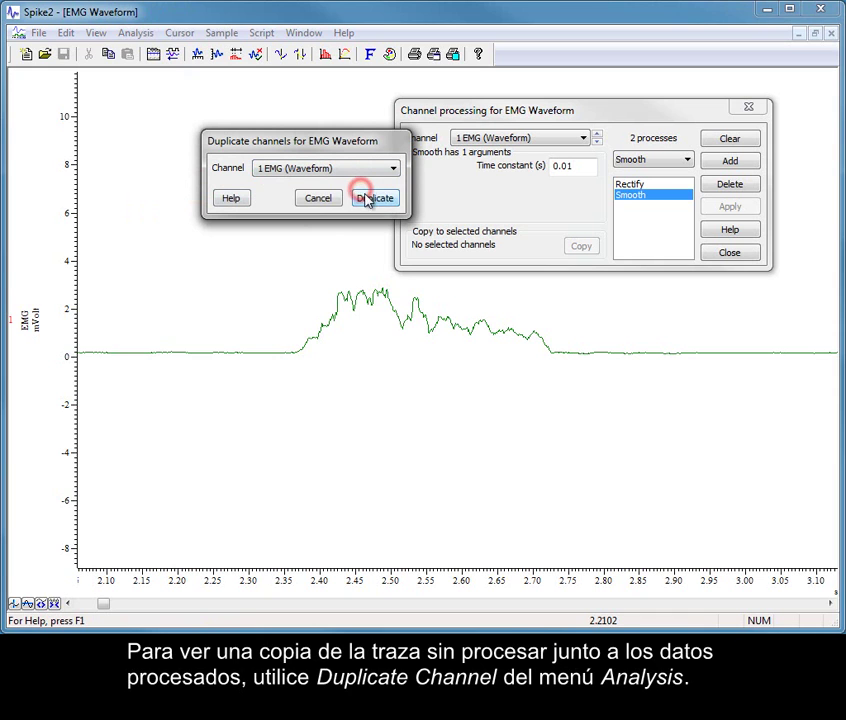
left_click(370, 198)
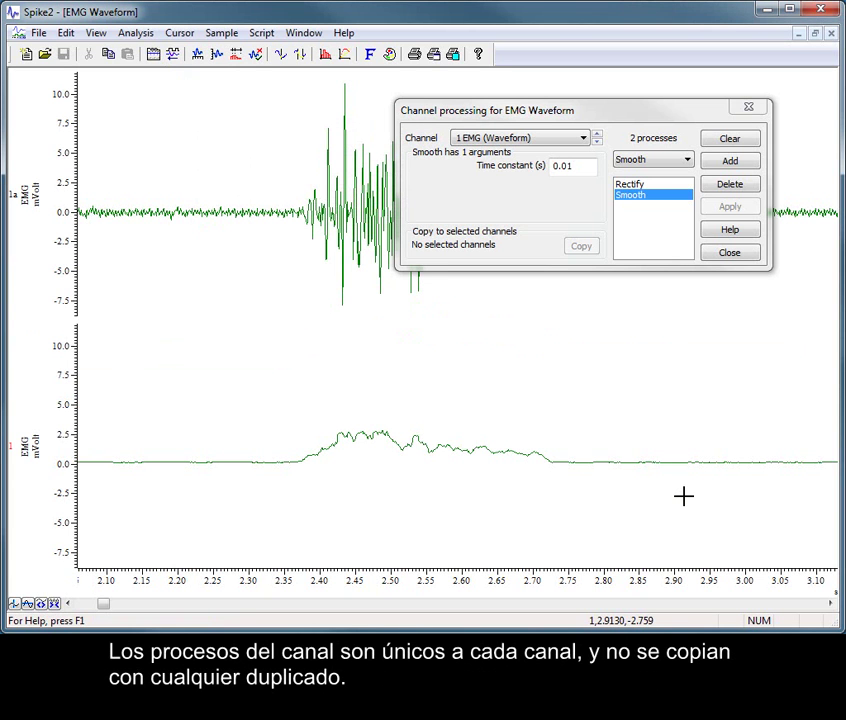
Copy channel 1's Rectify and Smooth processes to the duplicate channel 1a and close the channel process settings
left_click_drag(591, 111, 643, 279)
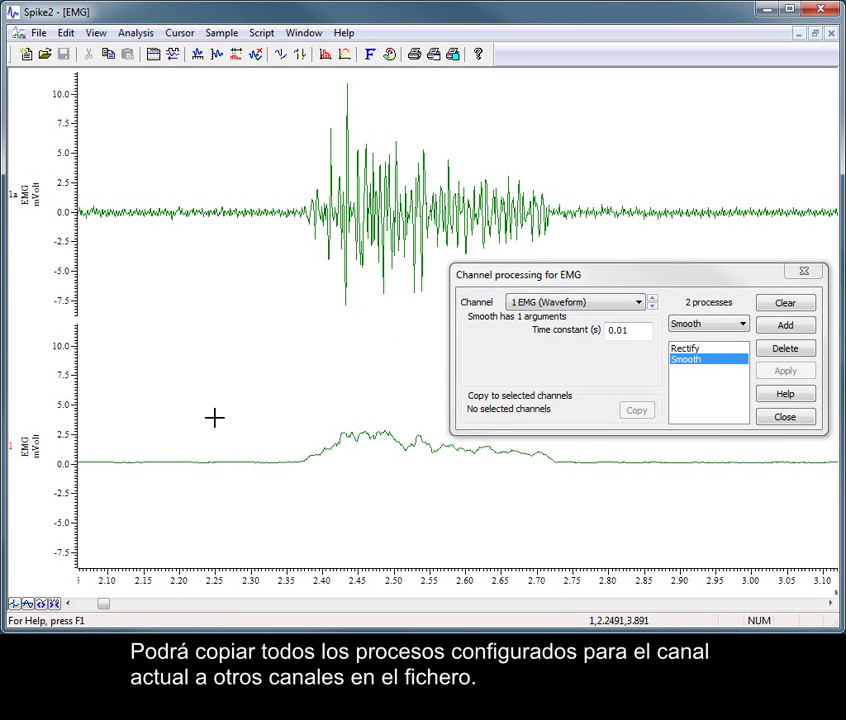
left_click(19, 205)
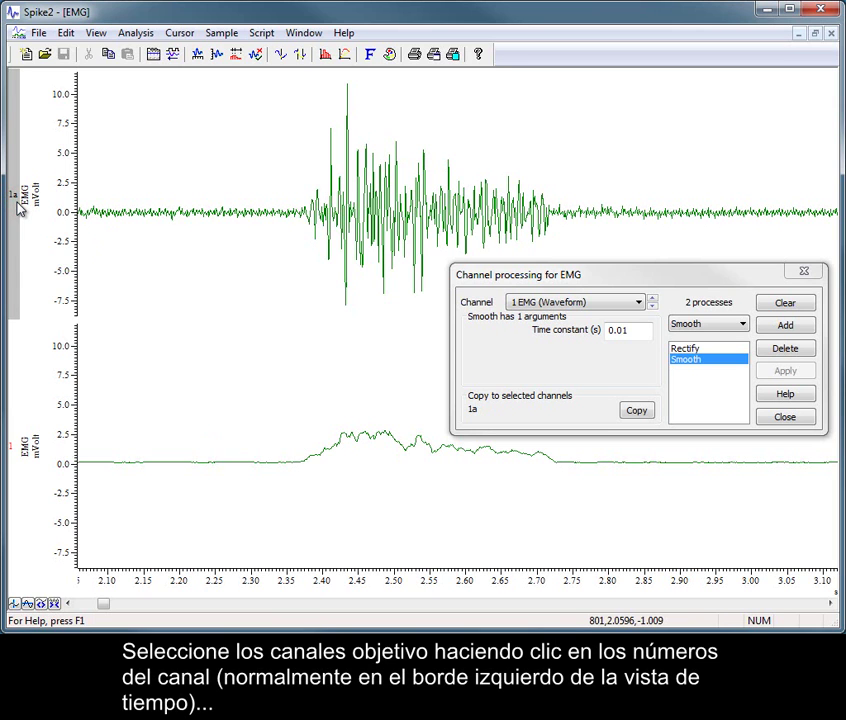
left_click(638, 413)
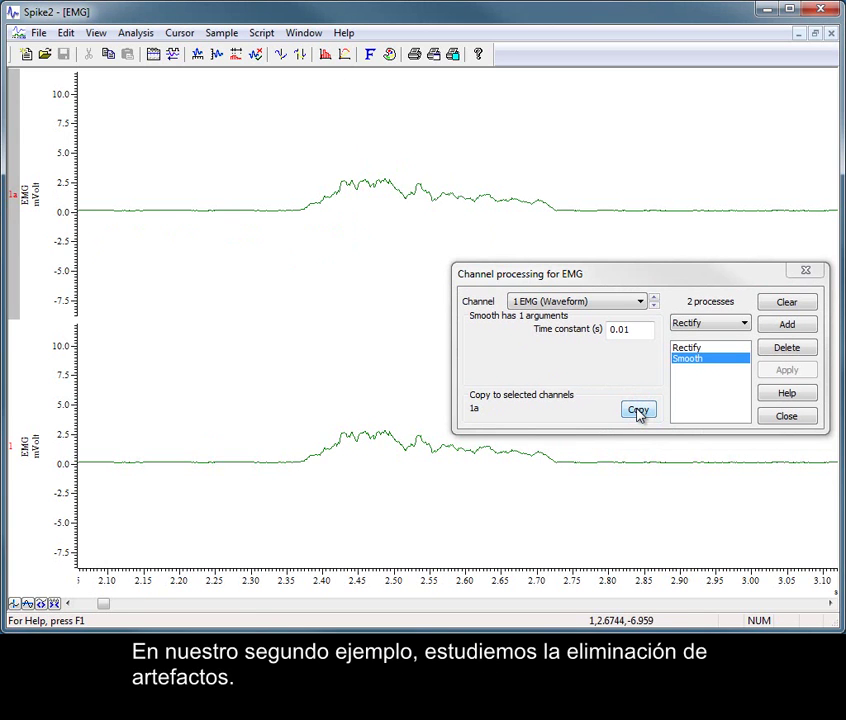
left_click(778, 418)
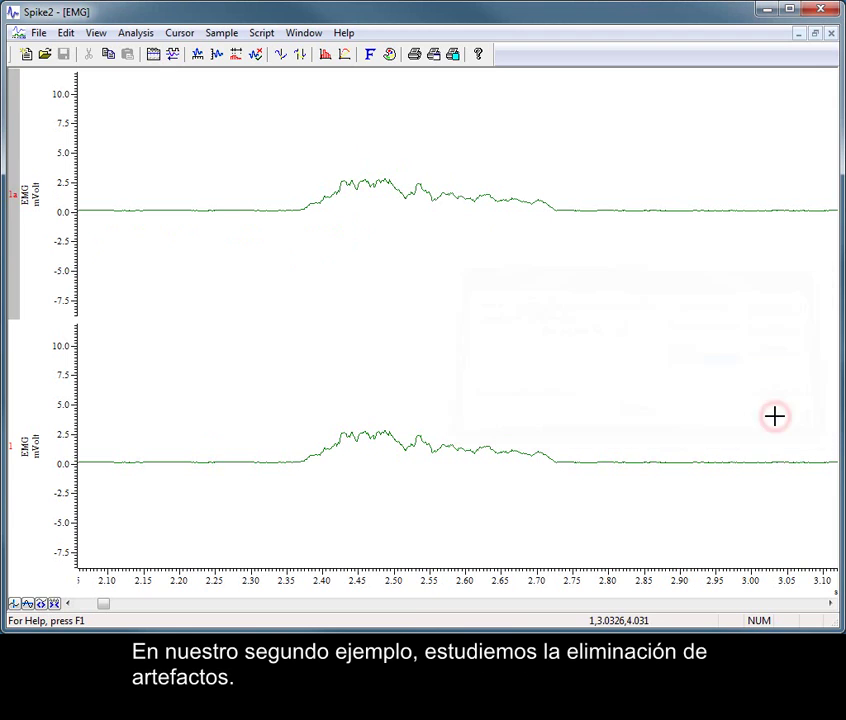
Switch from the EMG recording to a maximised view of the STN-LFP recording, showing only channel 3
left_click(798, 33)
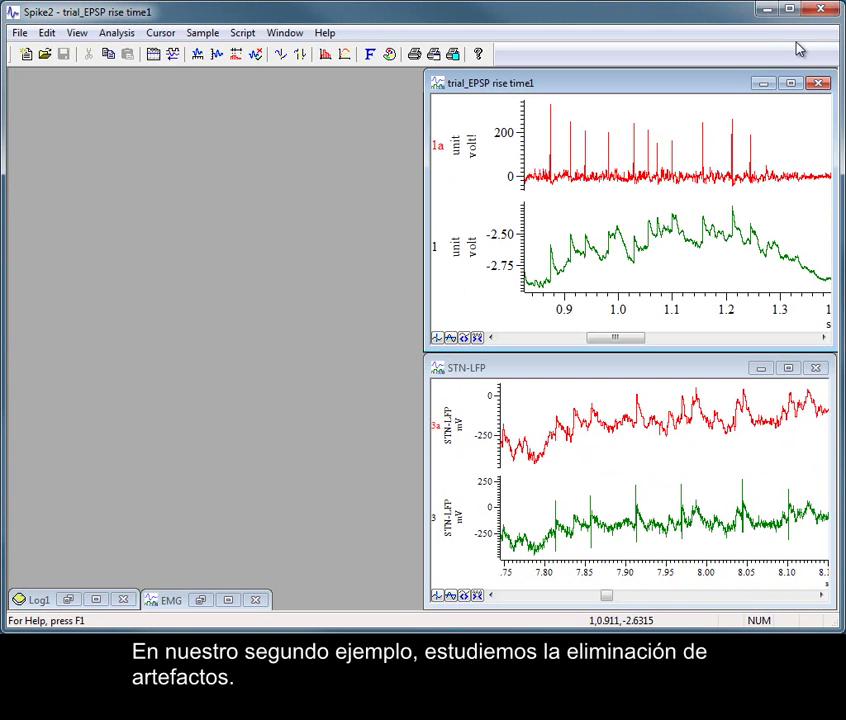
left_click(790, 368)
double_click(453, 432)
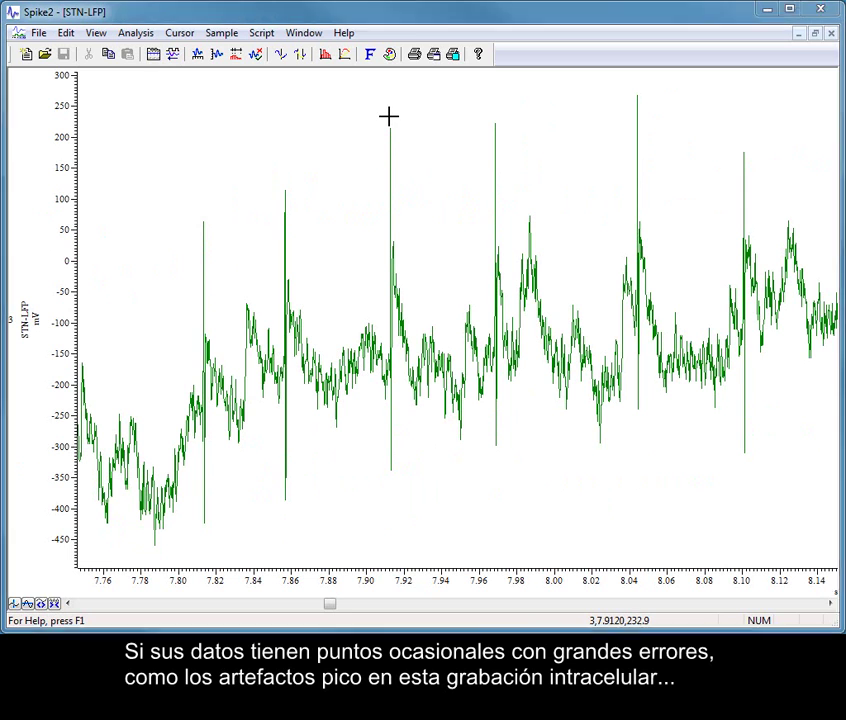
Add a Median filter process to channel 3 STN-LFP (Waveform)
left_click(136, 33)
left_click(182, 258)
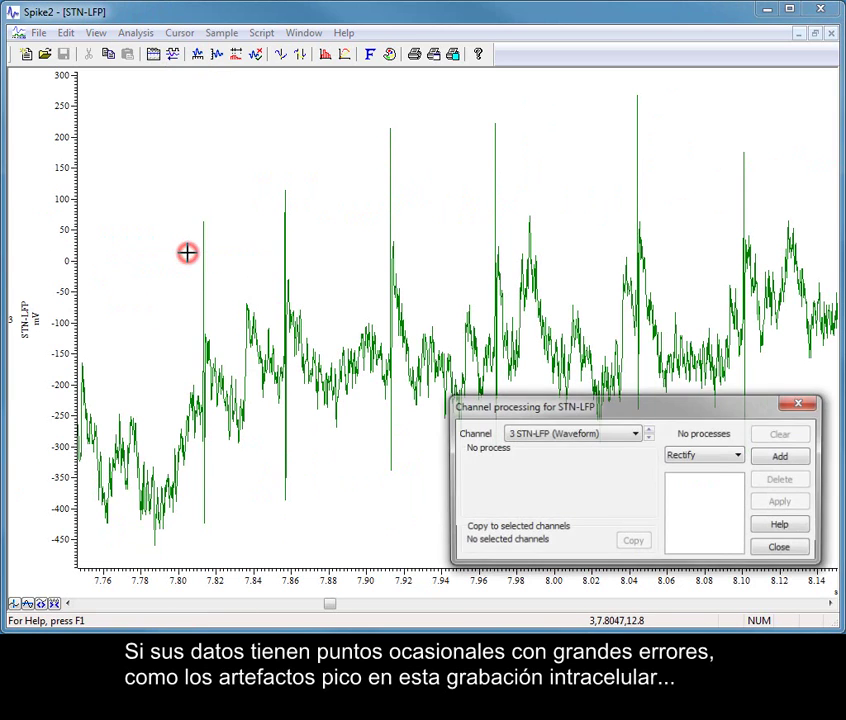
left_click(739, 454)
left_click(729, 566)
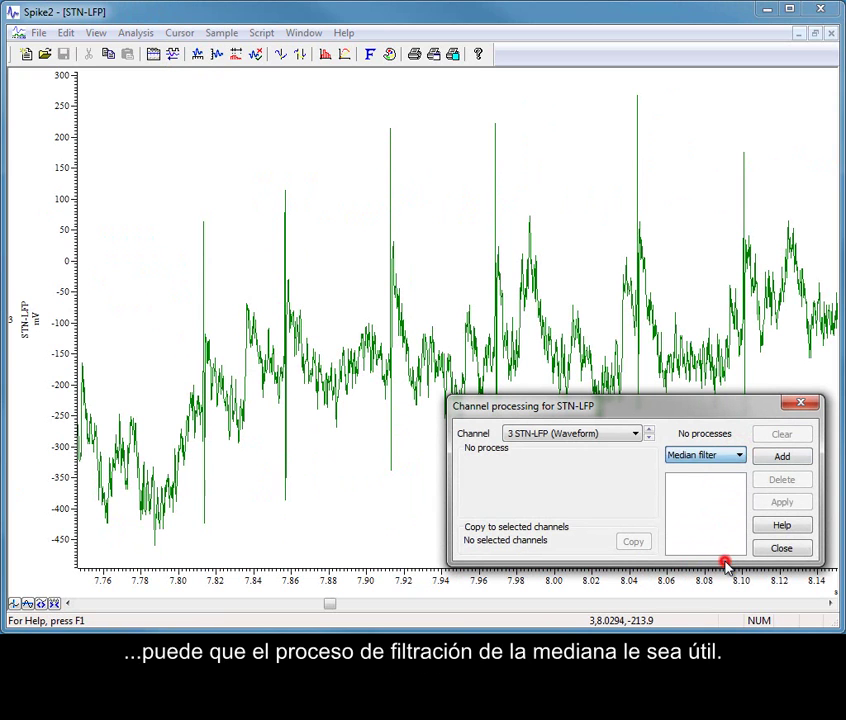
left_click(783, 457)
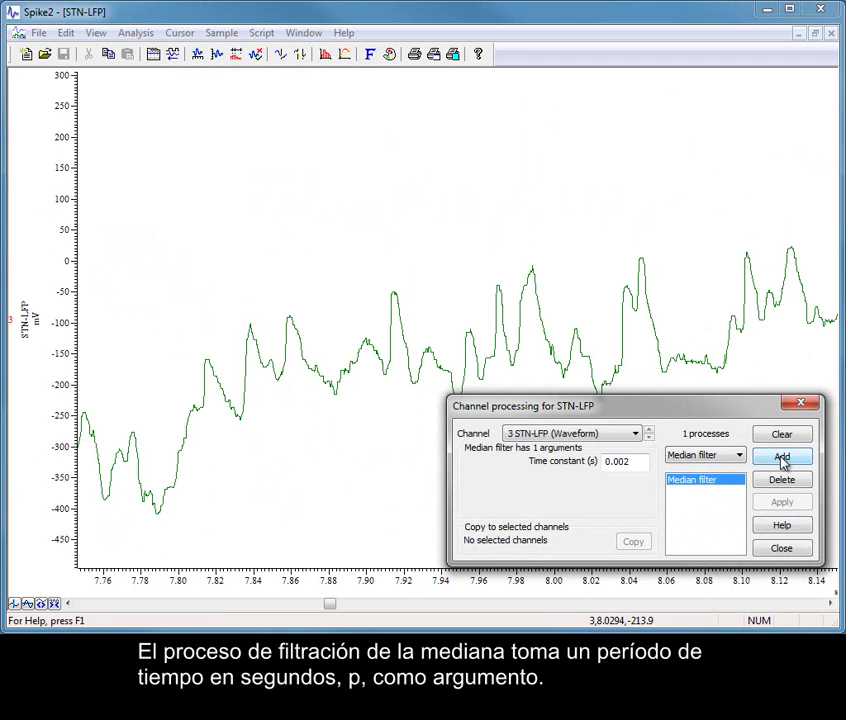
Set the Median filter's time constant to 0.0003 s and apply it to channel 3
left_click(636, 461)
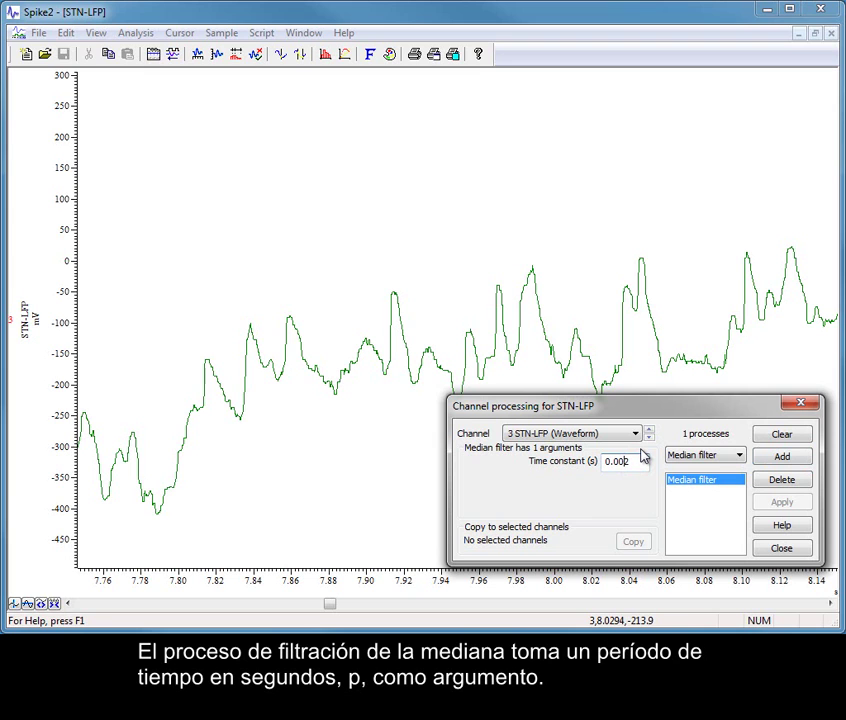
type("0")
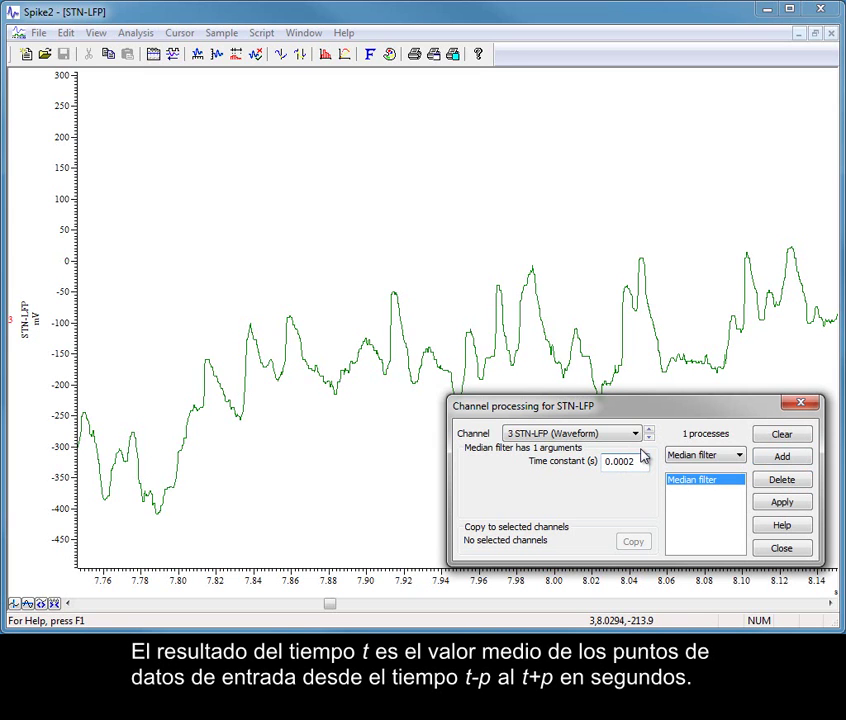
key("BackSpace")
type("3")
left_click(800, 507)
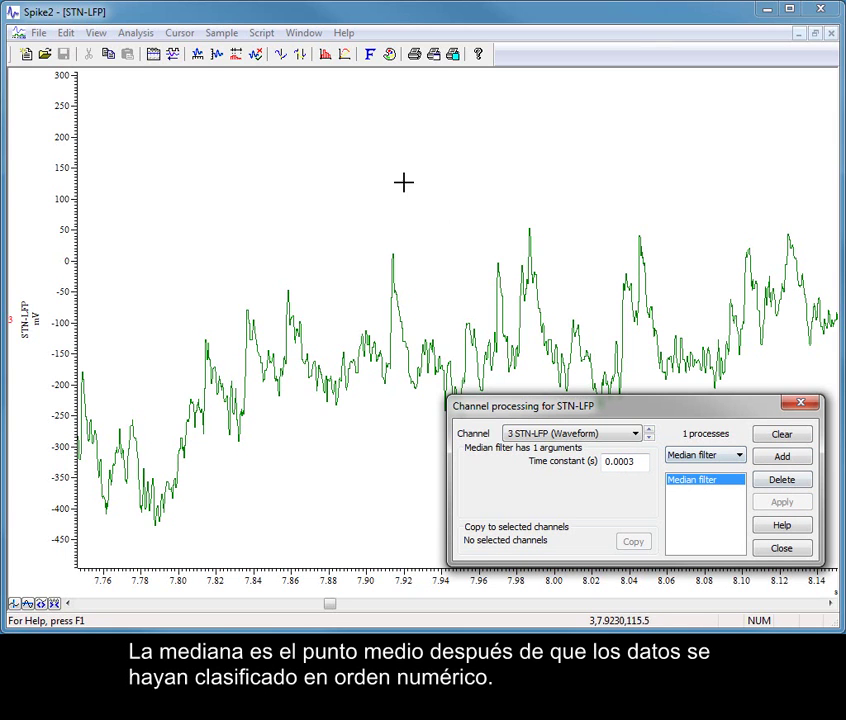
Duplicate channel 3 STN-LFP (Waveform) to compare raw and filtered traces, and close the channel process settings
left_click(143, 36)
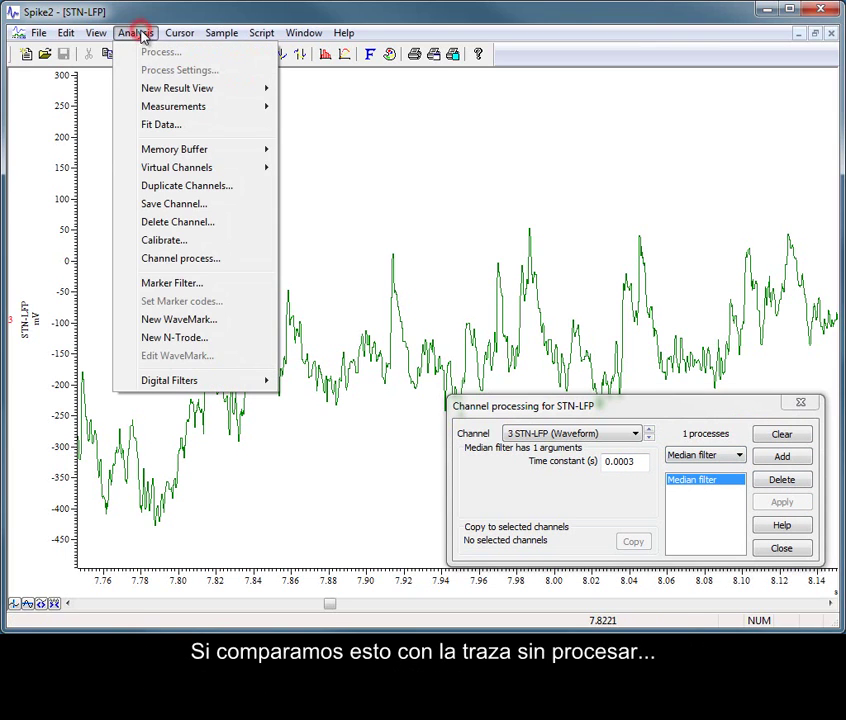
left_click(219, 187)
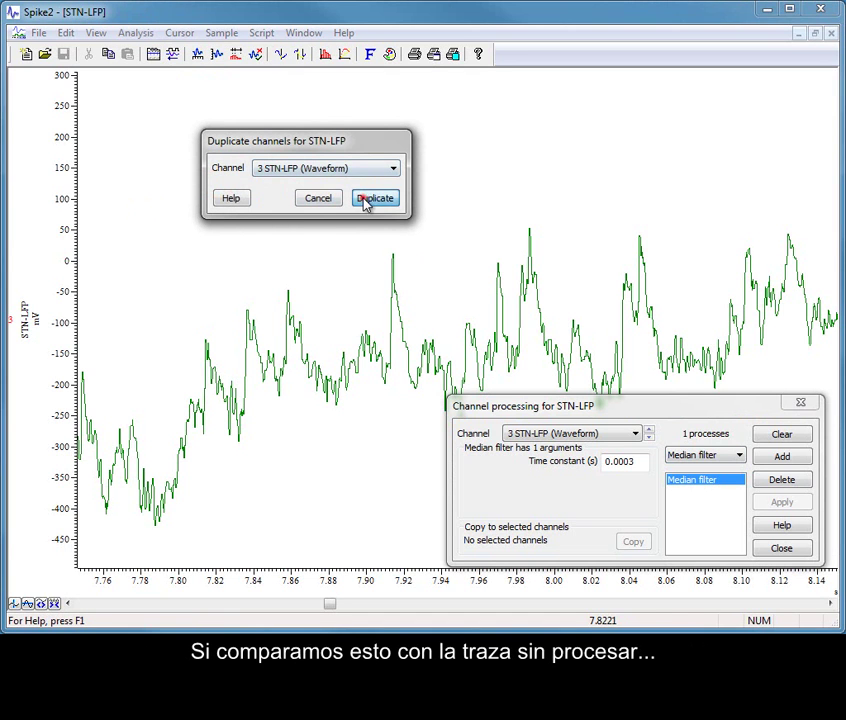
left_click(370, 199)
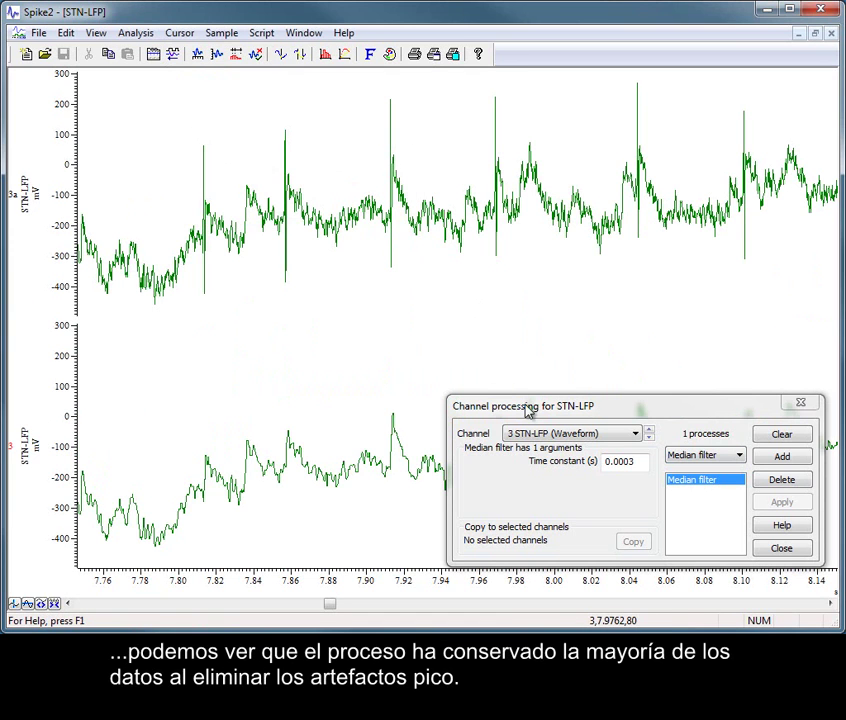
left_click_drag(527, 405, 521, 259)
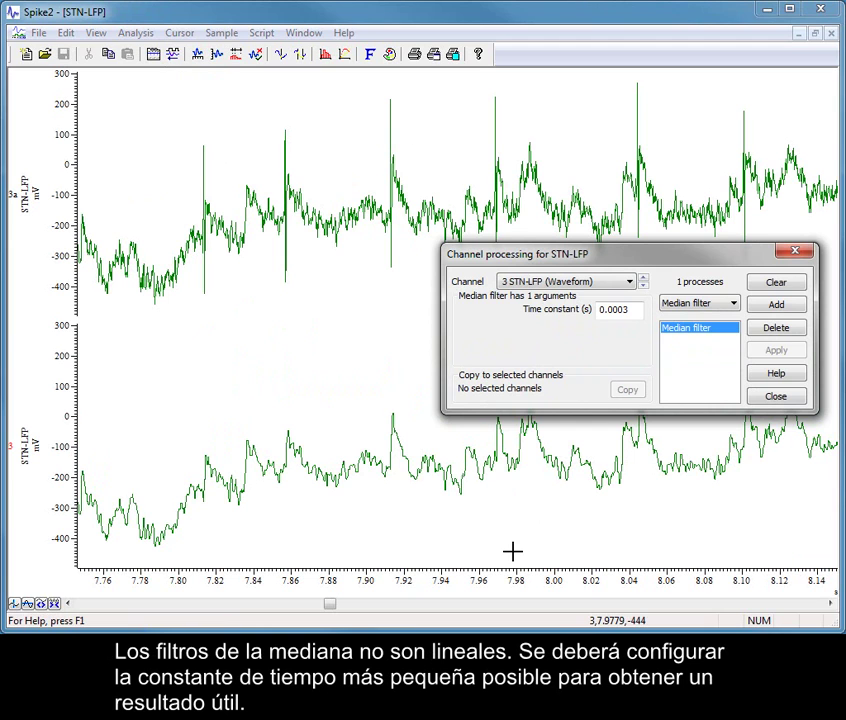
left_click(789, 396)
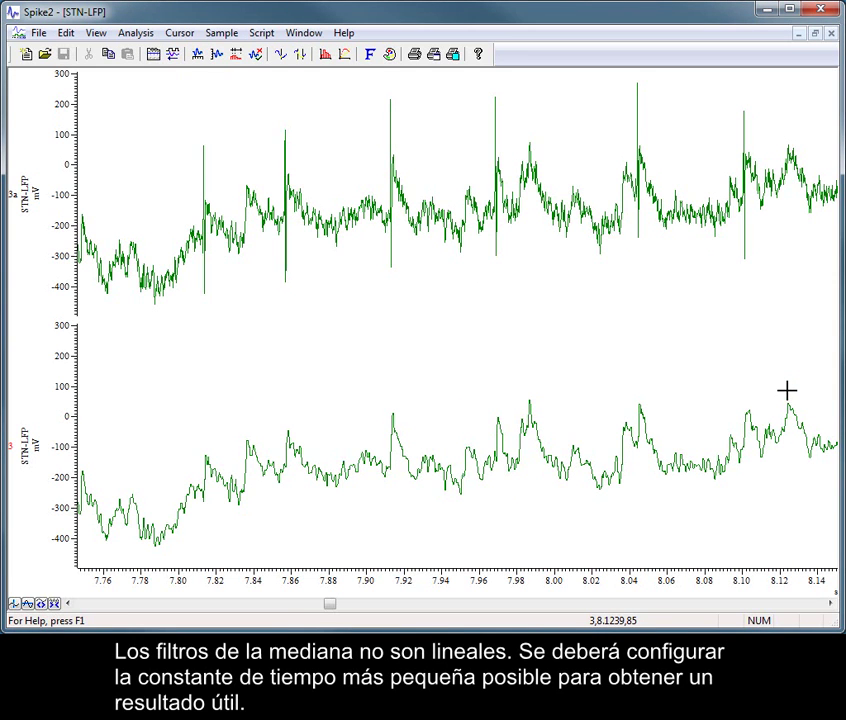
Switch from STN-LFP to a maximised view of the trial_EPSP rise time1 recording, showing only the unprocessed channel 1
left_click(795, 34)
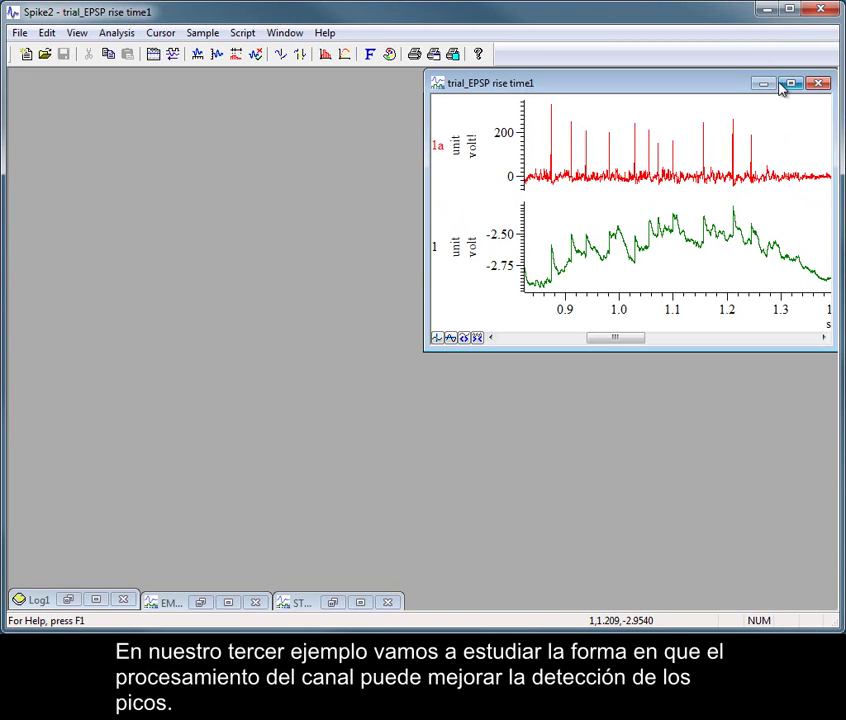
left_click(790, 83)
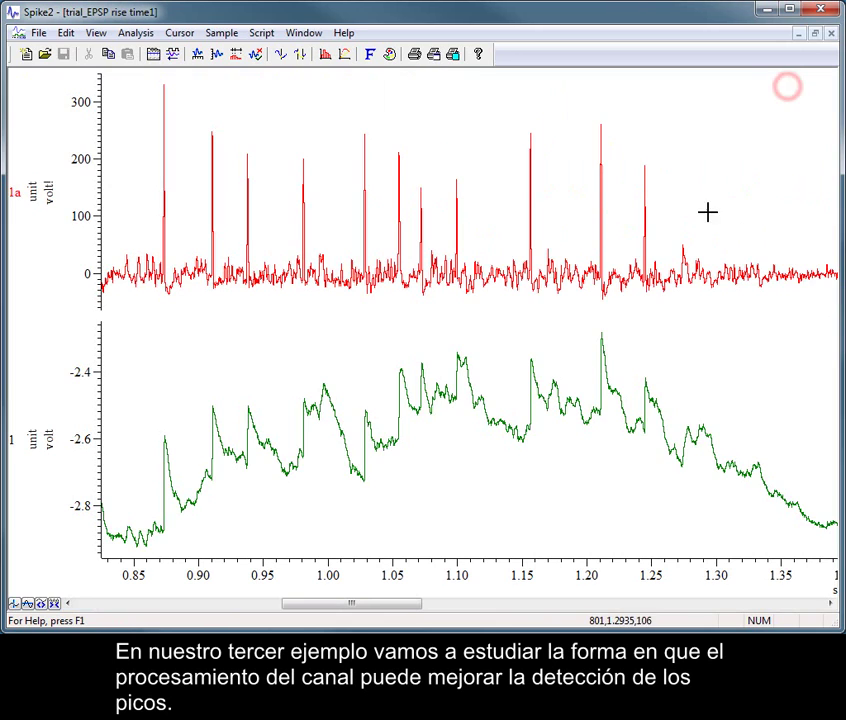
double_click(507, 430)
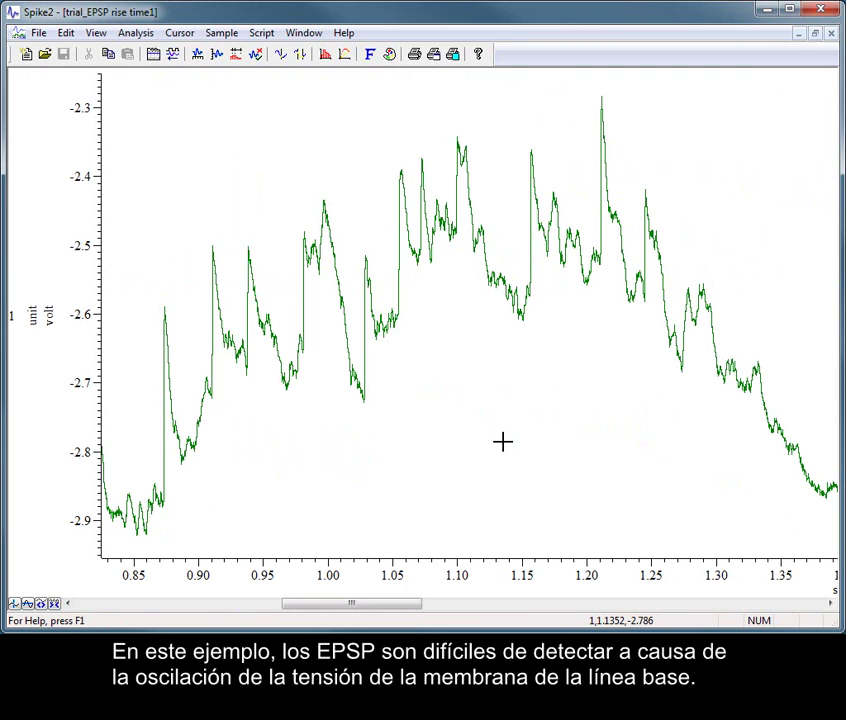
Add a Slope process to channel 1 unit (Waveform)
right_click(476, 352)
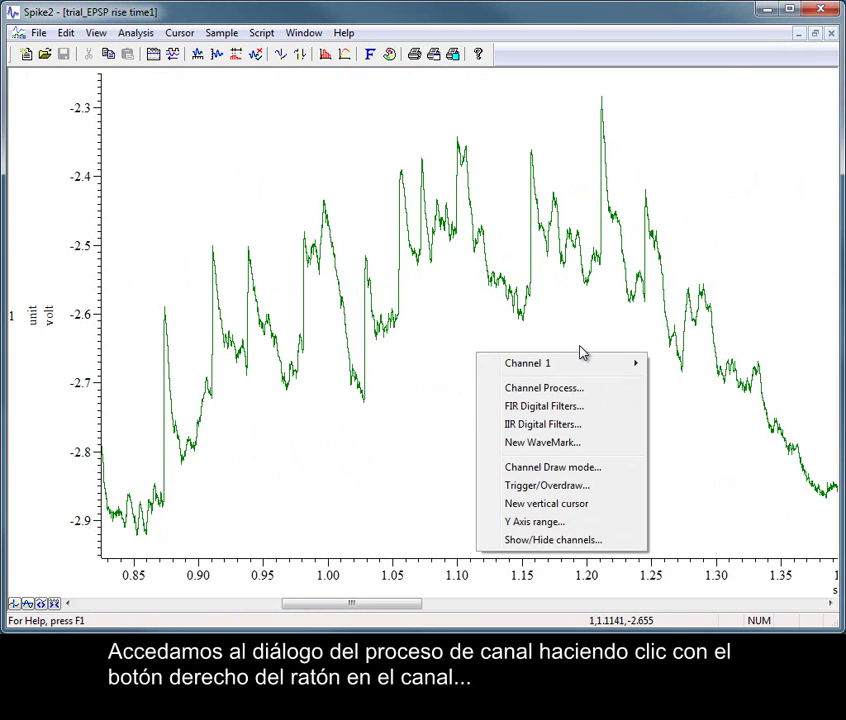
left_click(580, 388)
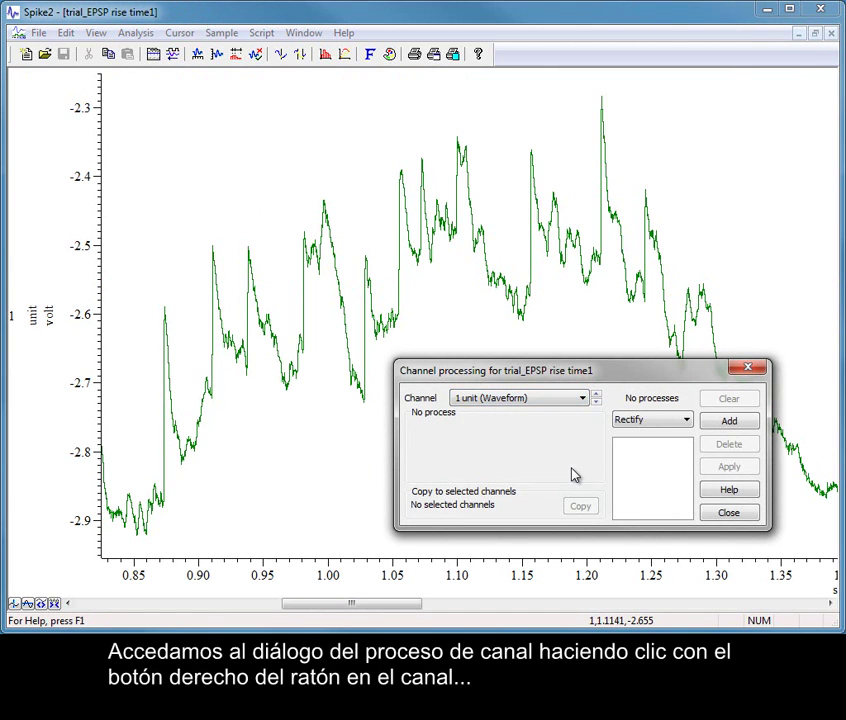
left_click(688, 419)
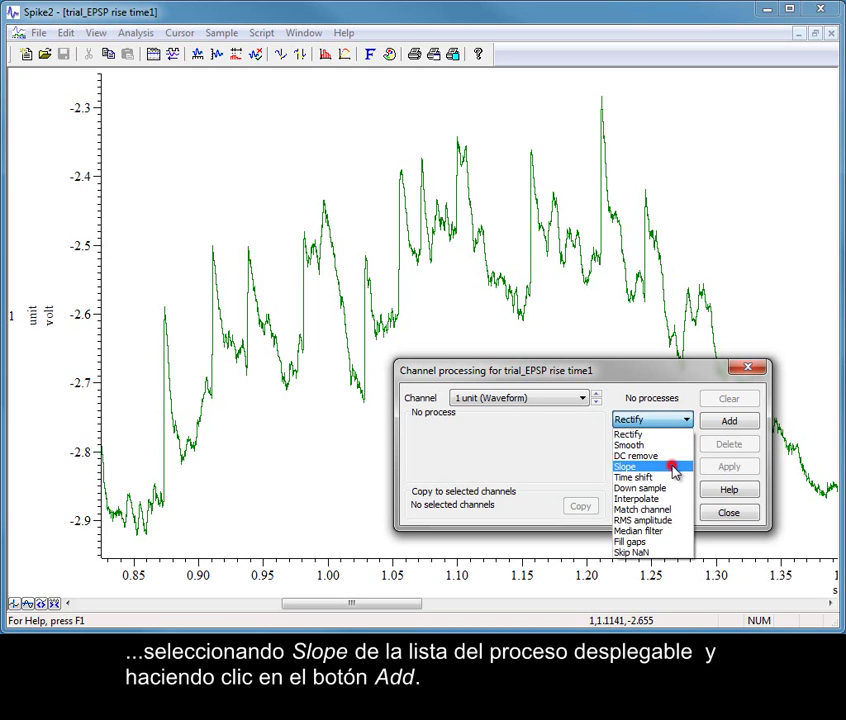
left_click(673, 466)
left_click(736, 423)
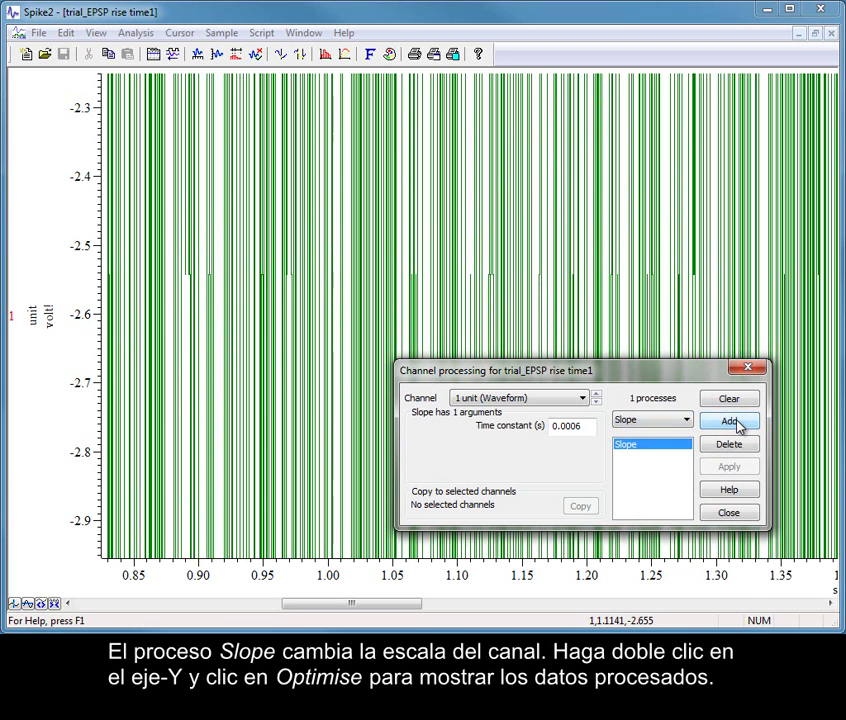
Optimise channel 1's Y axis range to fit the slope-processed data, and close the channel process settings
double_click(82, 167)
left_click(330, 169)
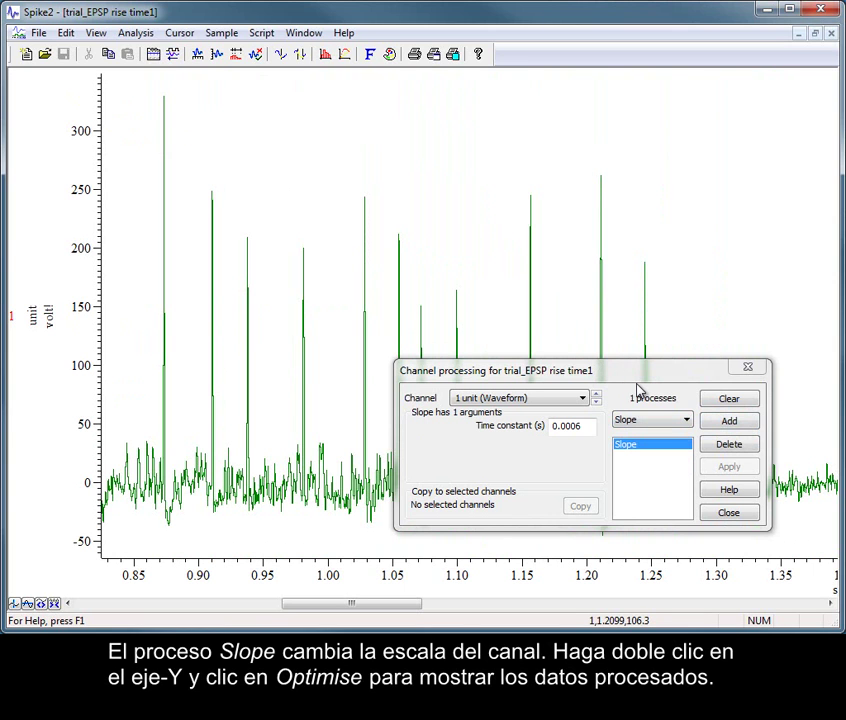
left_click(585, 426)
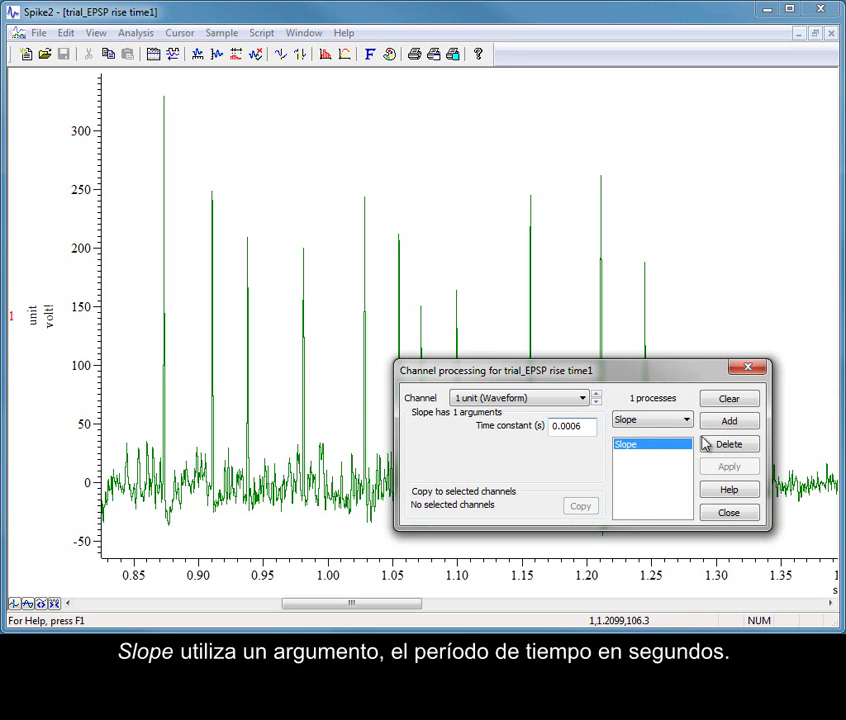
left_click(745, 513)
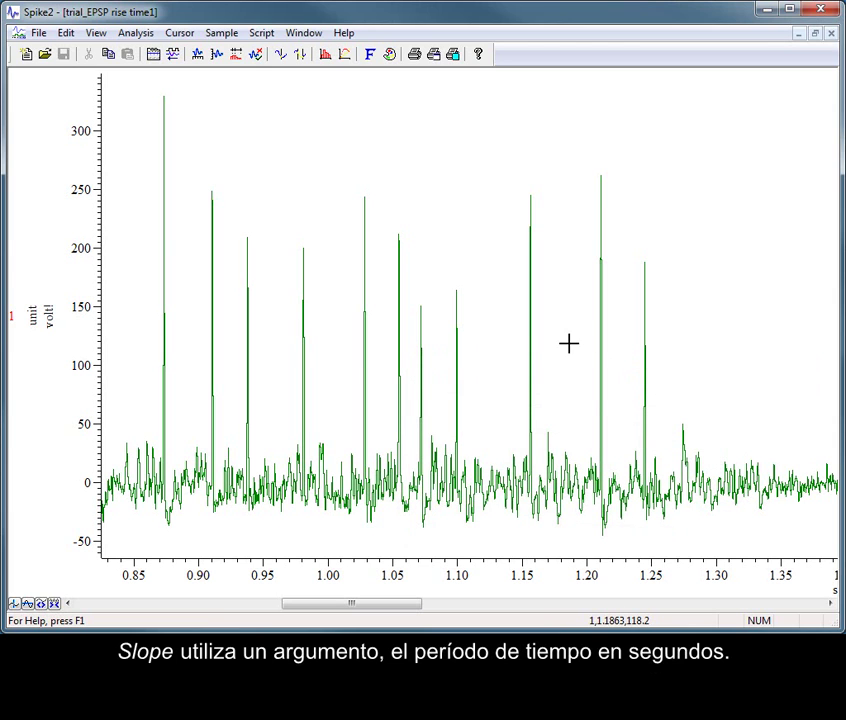
Duplicate channel 1 and optimise the Y axis range of the unprocessed copy, channel 1a
right_click(321, 240)
mouse_move(434, 253)
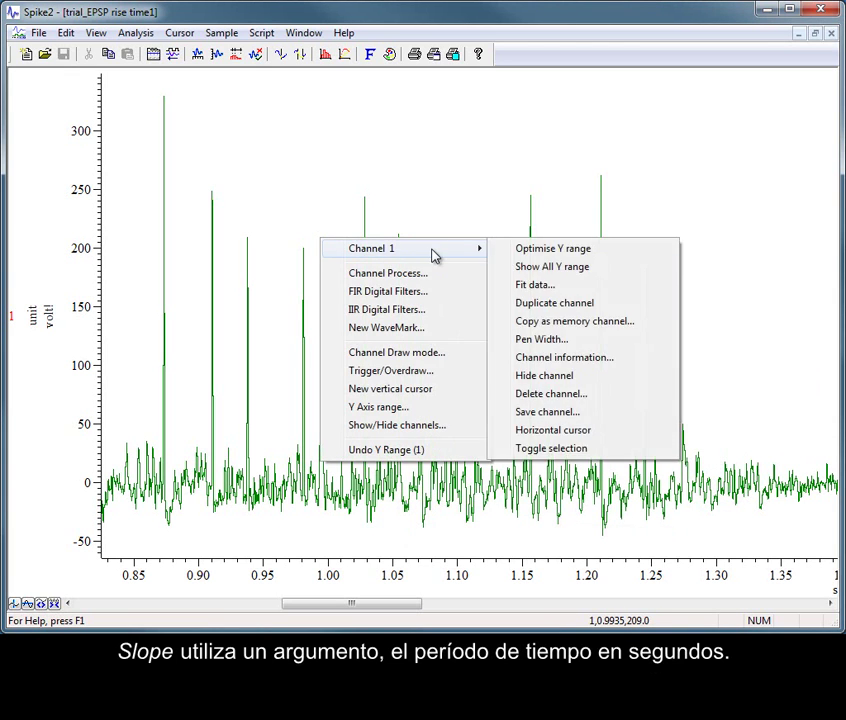
left_click(577, 303)
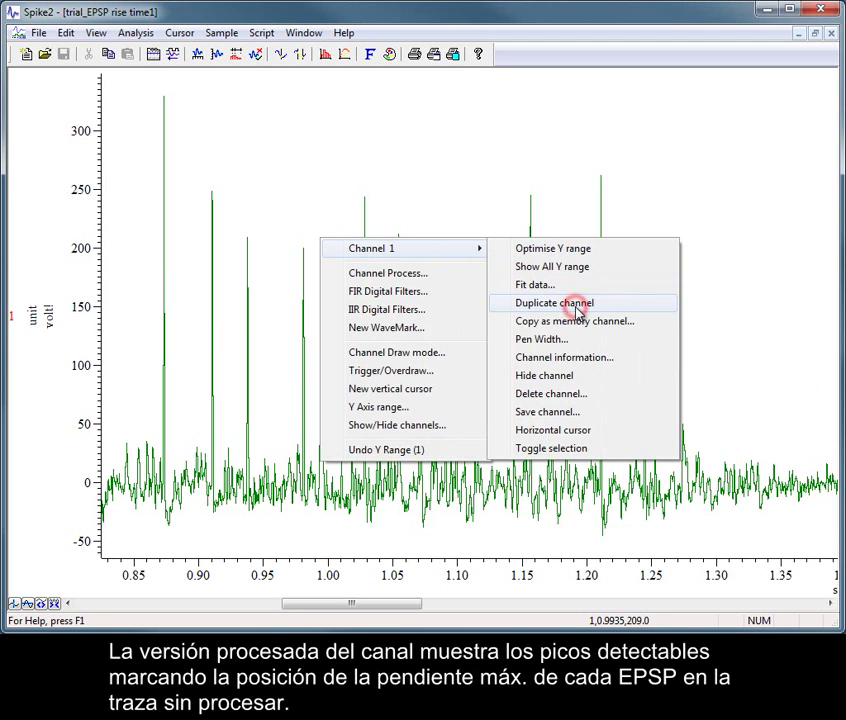
double_click(88, 158)
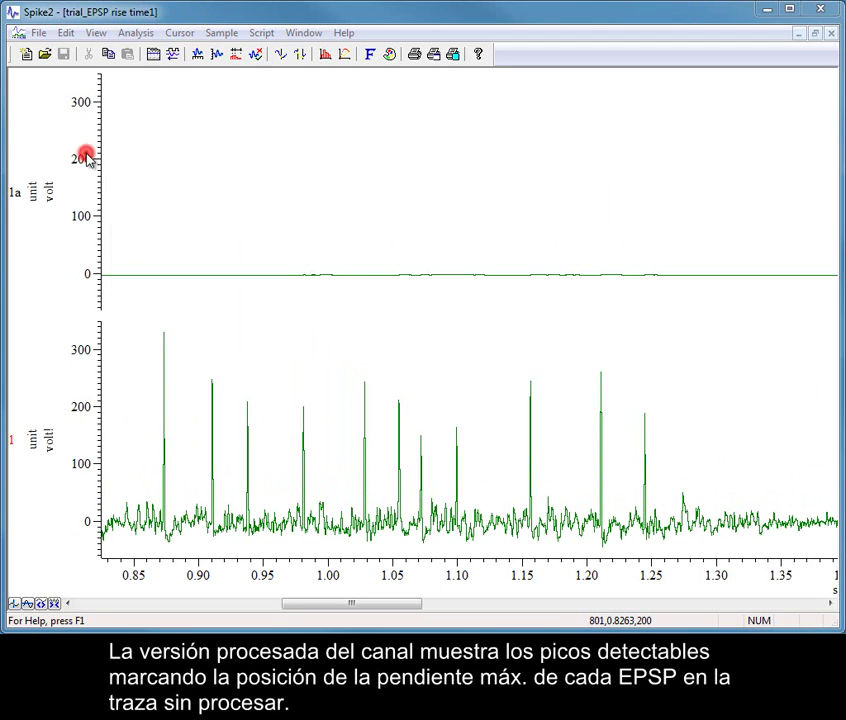
left_click(335, 173)
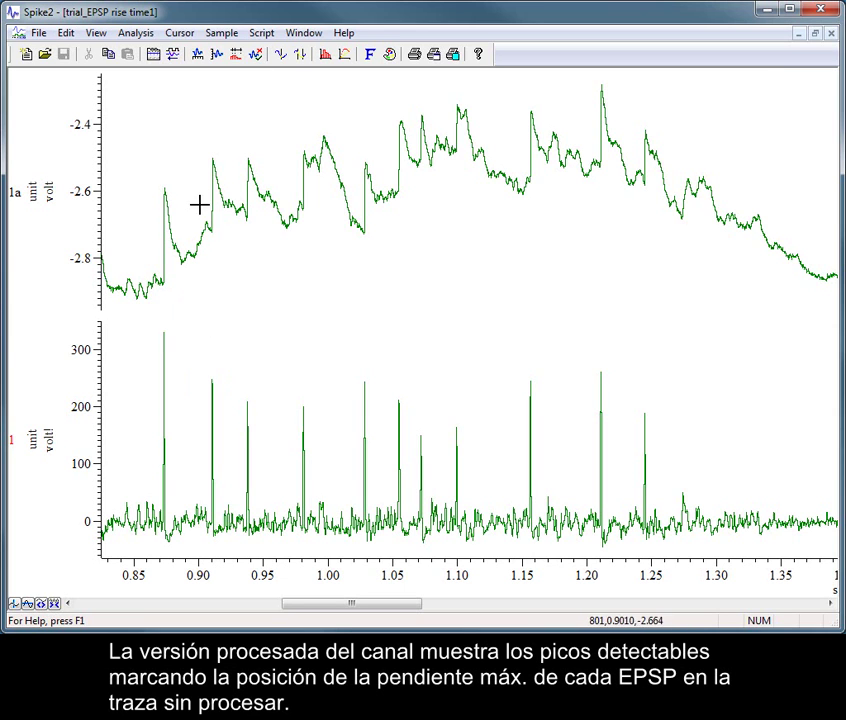
Open the process settings for channel 1 and bring up the list of available channel processes
right_click(251, 369)
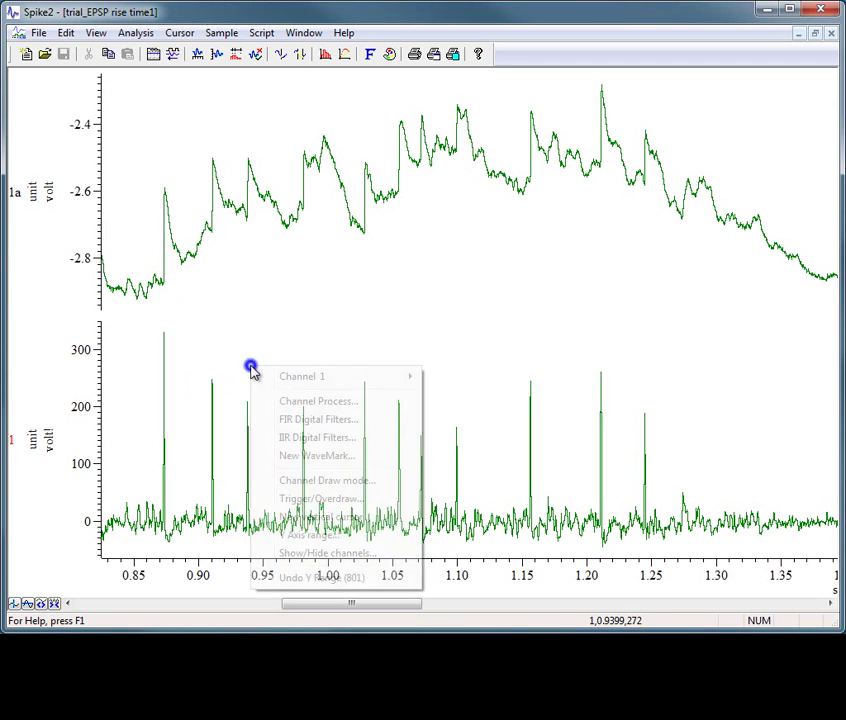
left_click(291, 403)
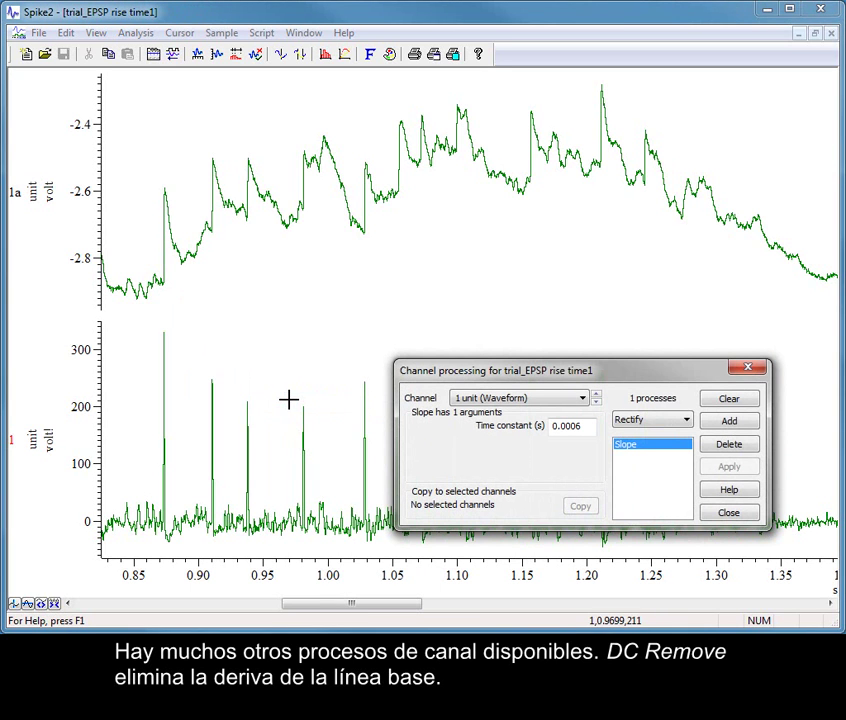
left_click(686, 421)
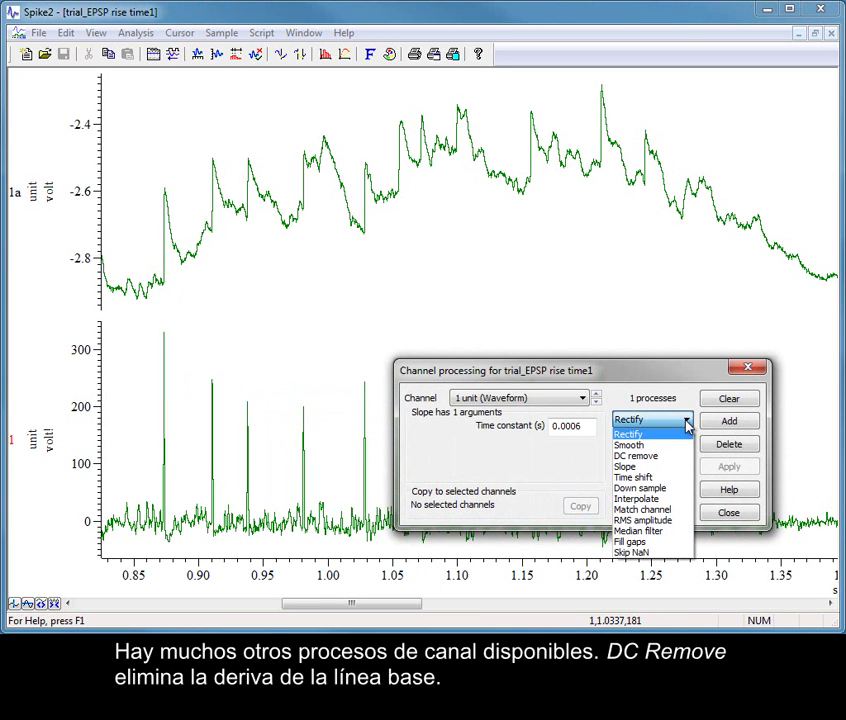